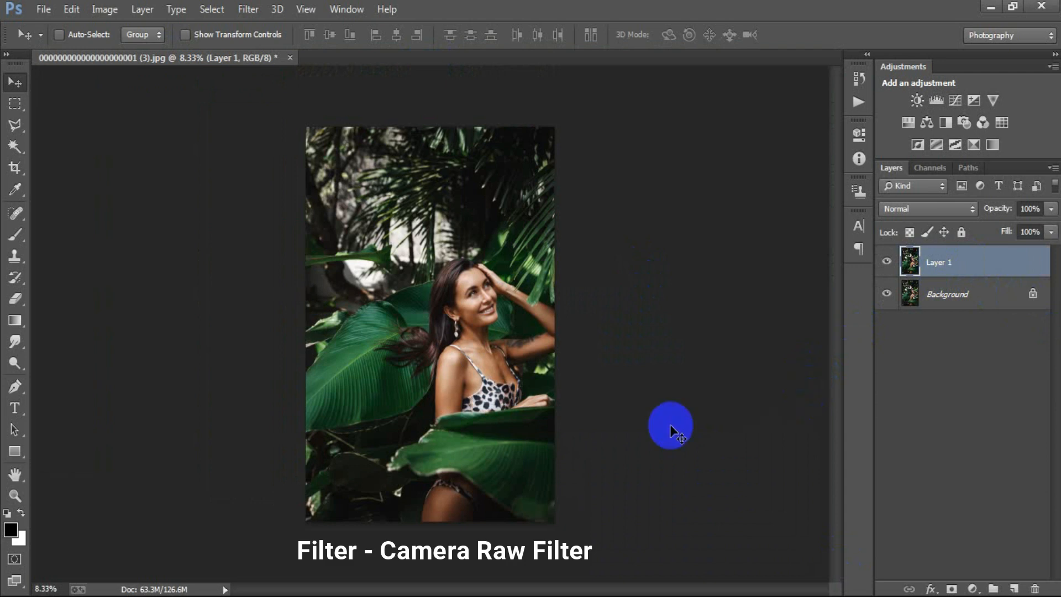
# - Apply the Camera Raw Filter to Layer 1 and set the white balance to Temperature +18 and Tint -15
pyautogui.moveTo(250, 10); pyautogui.dragTo(298, 104)
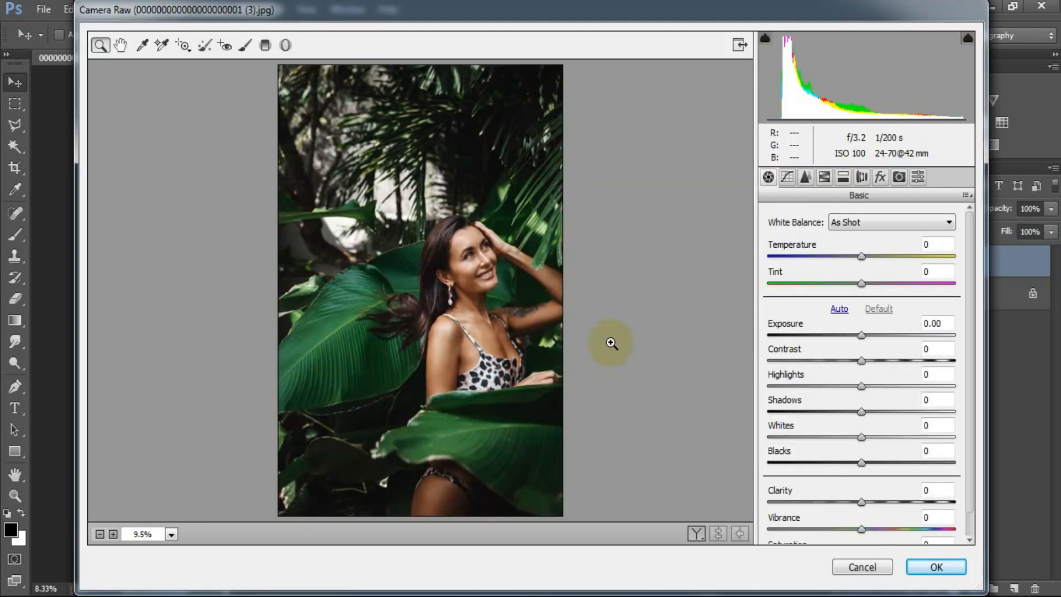
pyautogui.moveTo(860, 258); pyautogui.dragTo(878, 266)
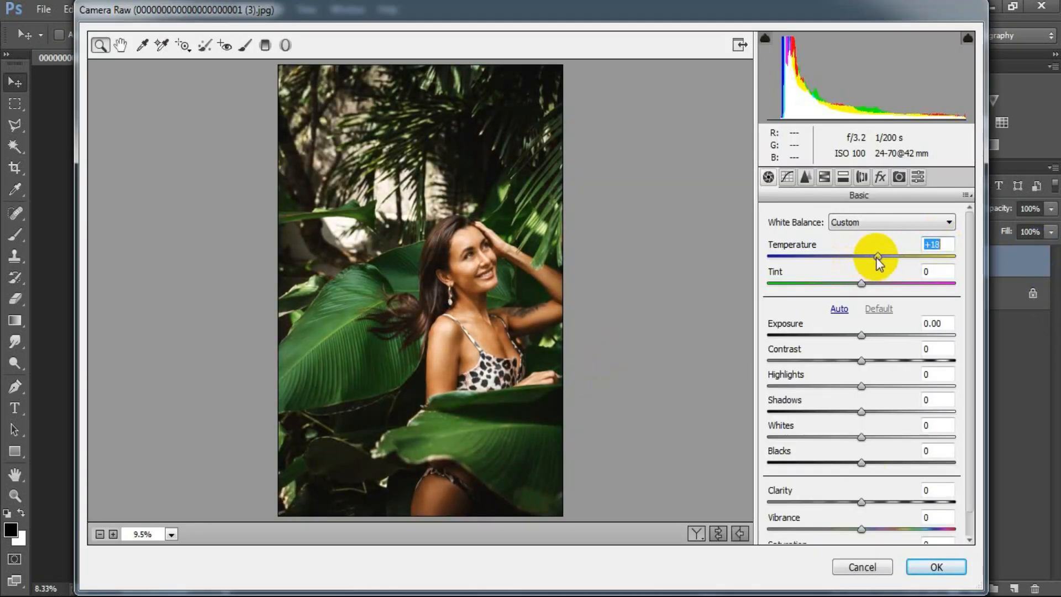
pyautogui.moveTo(857, 286); pyautogui.dragTo(850, 285)
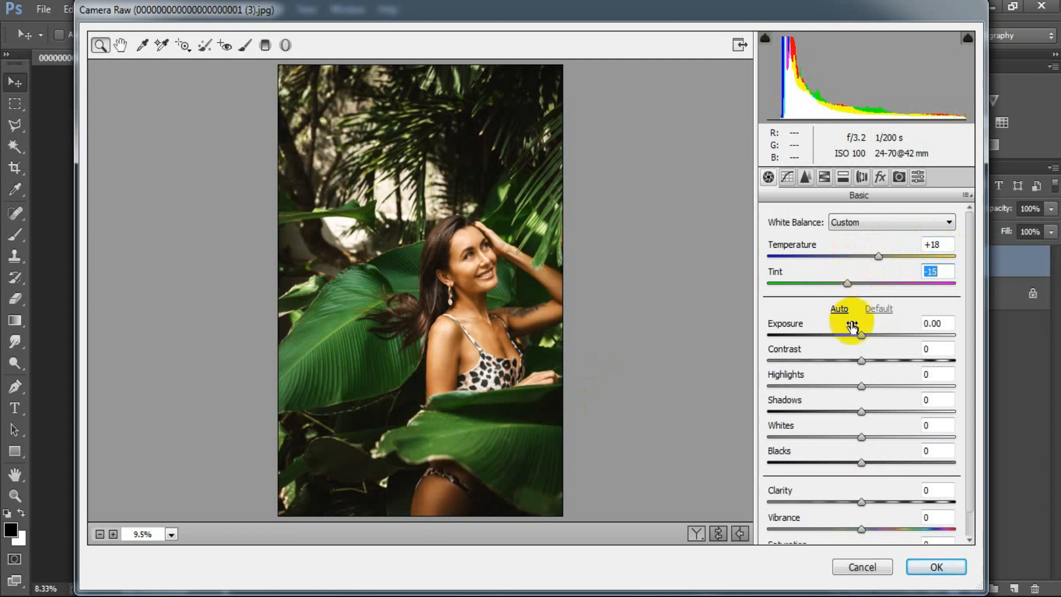
# - Adjust the basic tones to Exposure -0.20, Contrast -34, Highlights -81, Shadows +80, Whites -18 and Blacks -47
pyautogui.moveTo(860, 335); pyautogui.dragTo(856, 341)
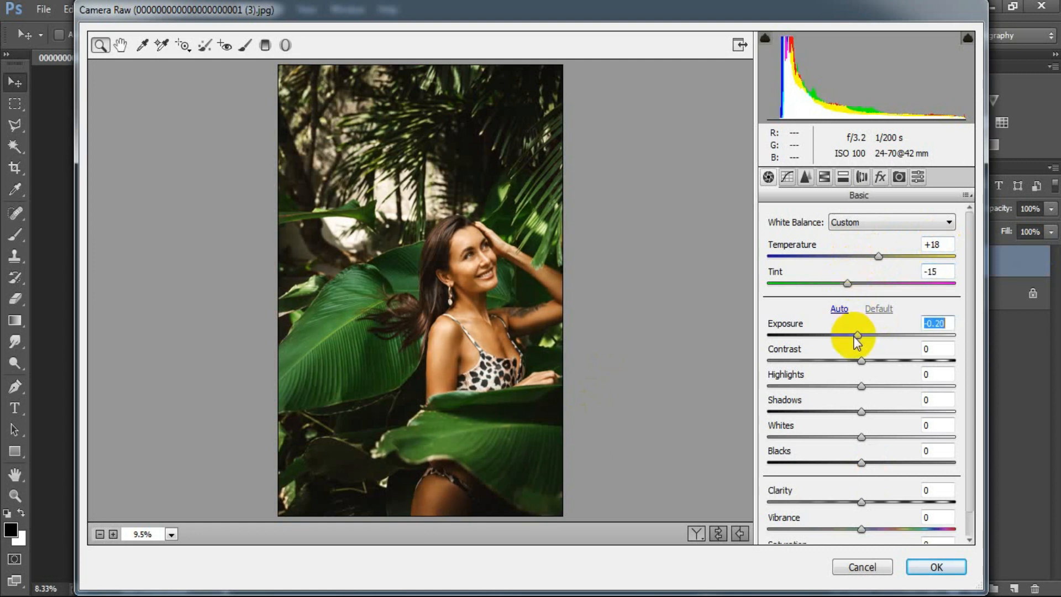
pyautogui.moveTo(861, 361); pyautogui.dragTo(788, 386)
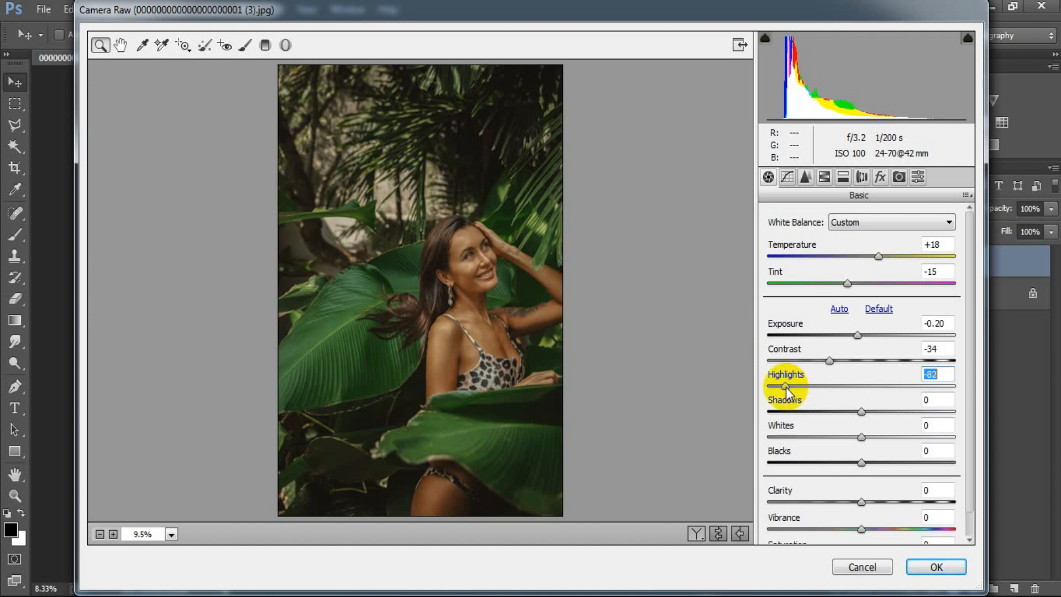
pyautogui.moveTo(786, 388); pyautogui.dragTo(787, 389)
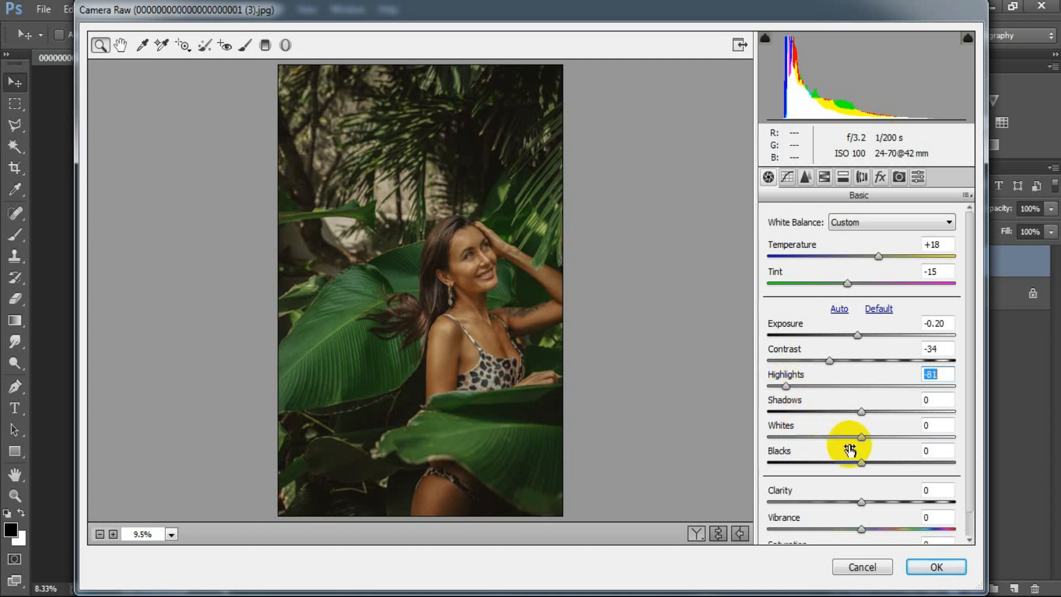
pyautogui.moveTo(862, 412); pyautogui.dragTo(937, 412)
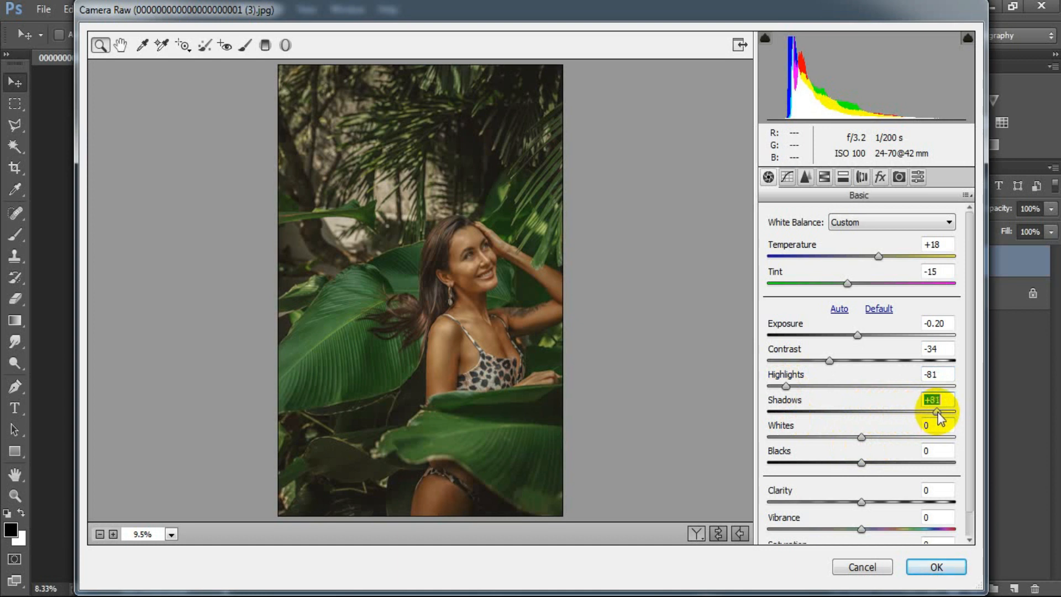
pyautogui.moveTo(937, 413); pyautogui.dragTo(939, 413)
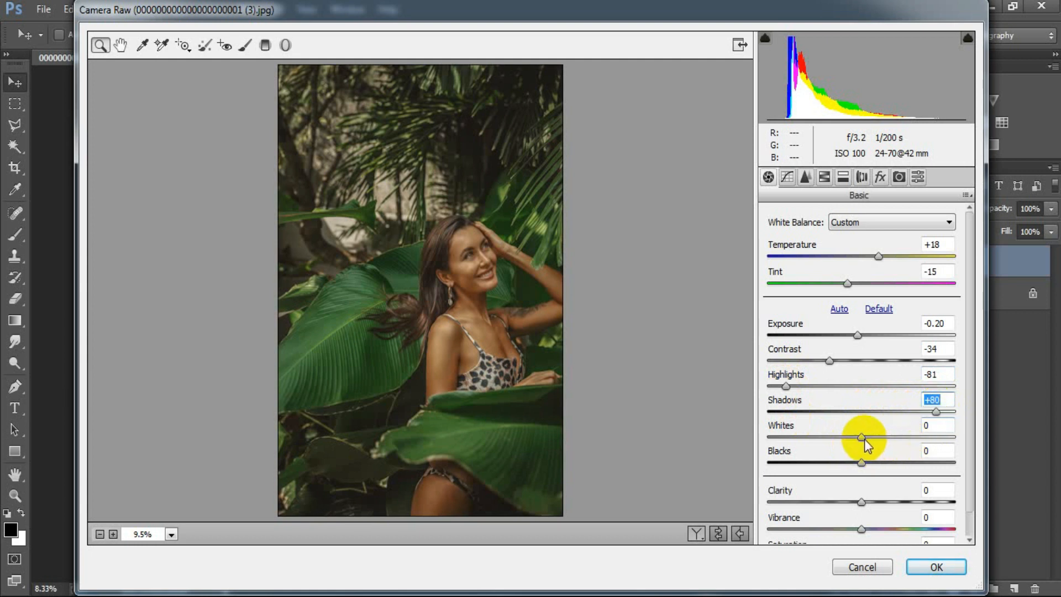
pyautogui.moveTo(863, 438); pyautogui.dragTo(851, 437)
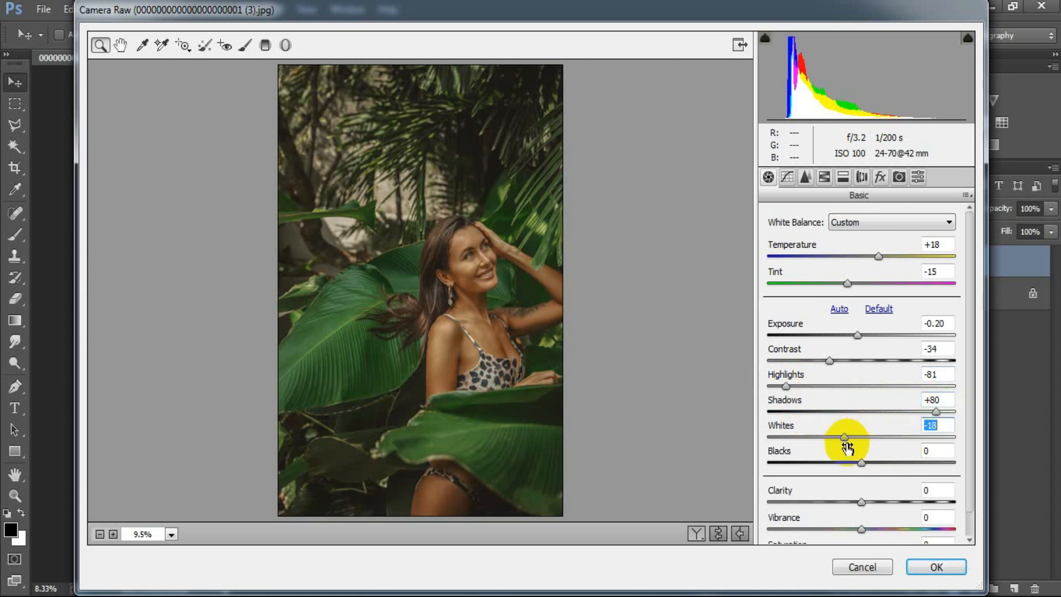
pyautogui.moveTo(855, 467); pyautogui.dragTo(816, 465)
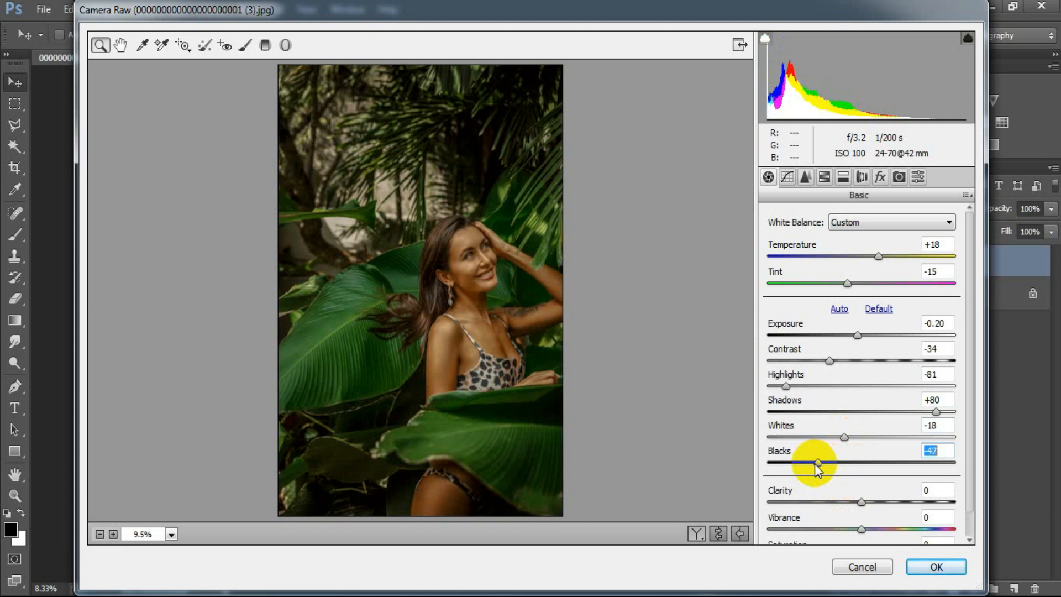
# - Set Clarity to +2, Vibrance to -8 and Saturation to -15
pyautogui.moveTo(859, 502); pyautogui.dragTo(860, 505)
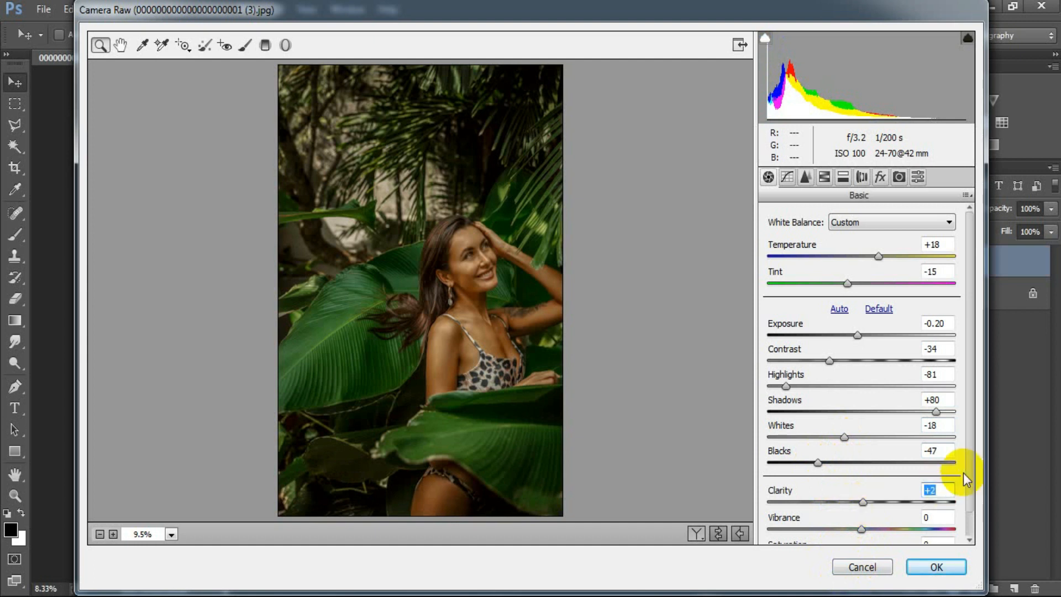
pyautogui.moveTo(970, 467); pyautogui.dragTo(970, 503)
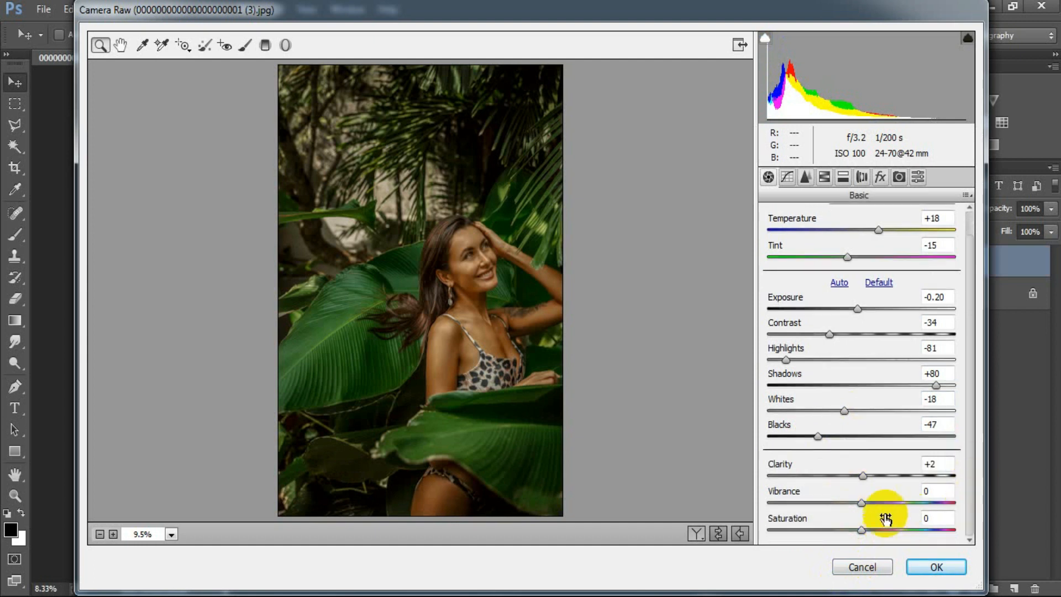
pyautogui.moveTo(861, 503); pyautogui.dragTo(847, 532)
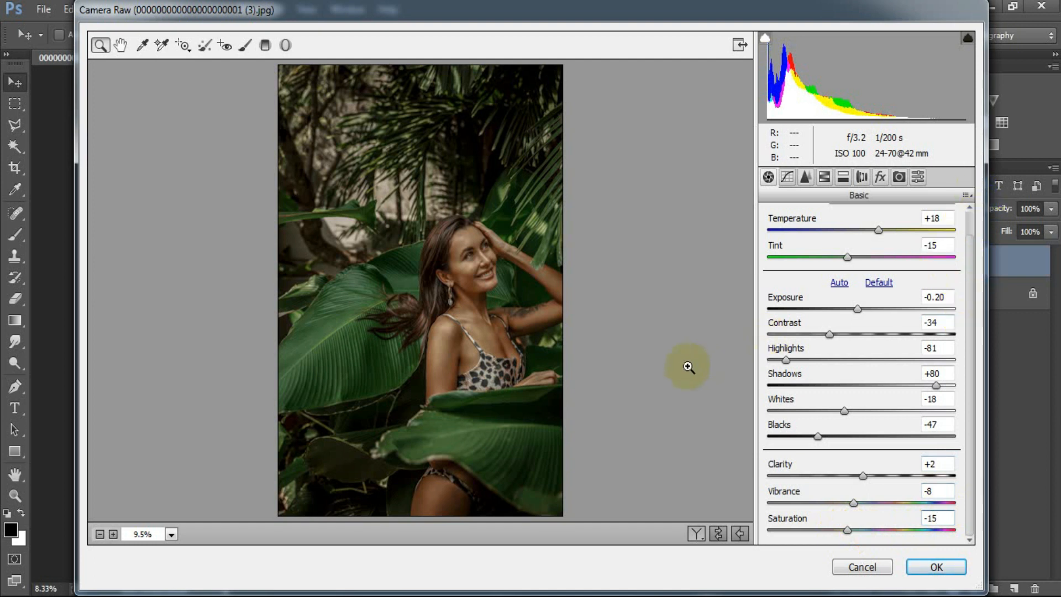
# - Shape the RGB point tone curve with input/output points 2/29, 35/42, 58/71, 120/129 and 191/180, and lower the white end to 255/230
pyautogui.click(788, 177)
pyautogui.moveTo(768, 494); pyautogui.dragTo(768, 471)
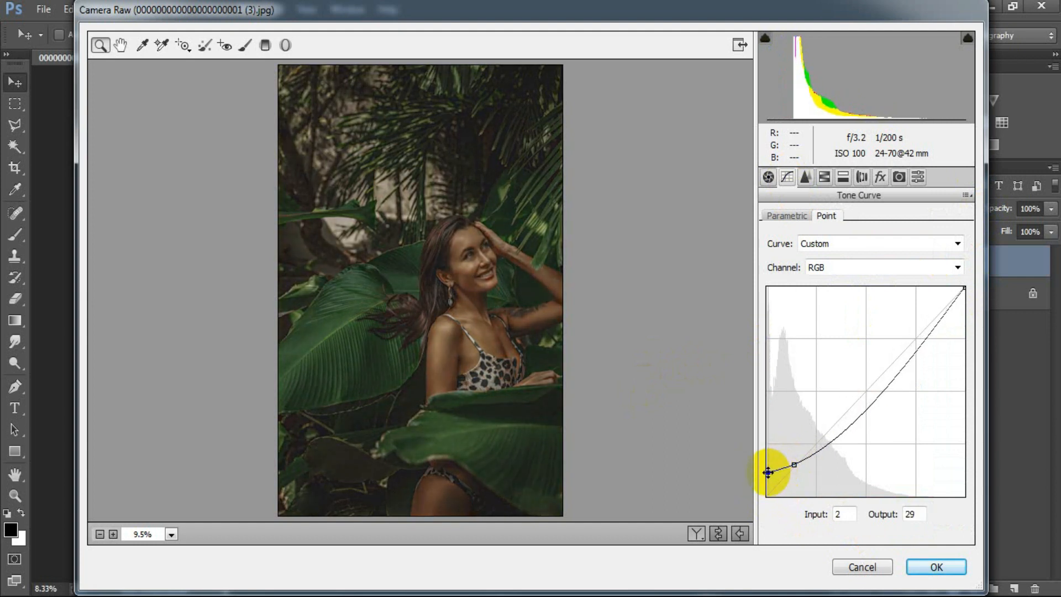
pyautogui.click(816, 445)
pyautogui.moveTo(817, 445); pyautogui.dragTo(811, 438)
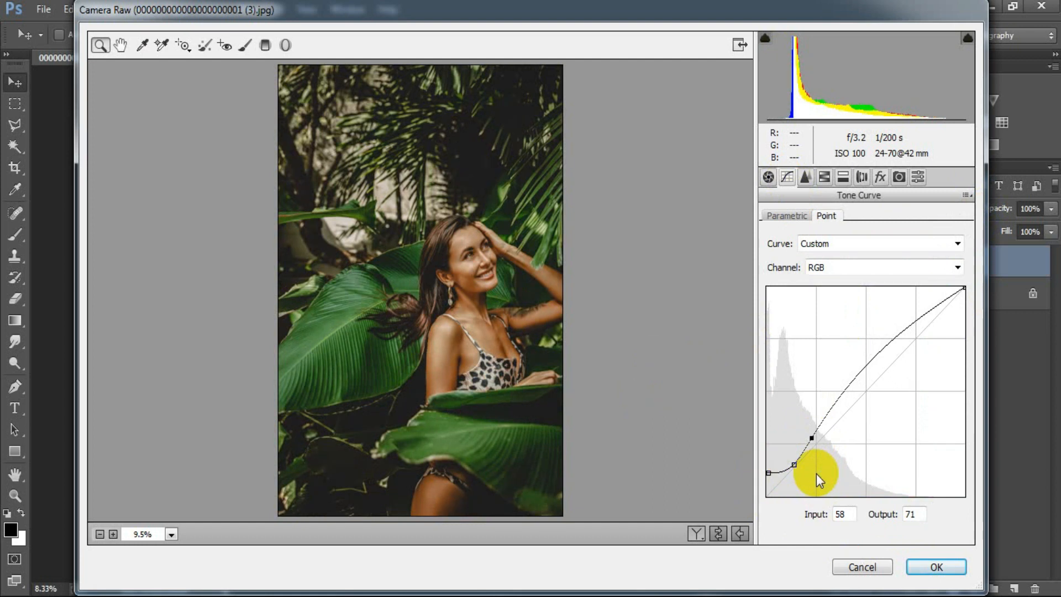
pyautogui.moveTo(847, 390); pyautogui.dragTo(860, 390)
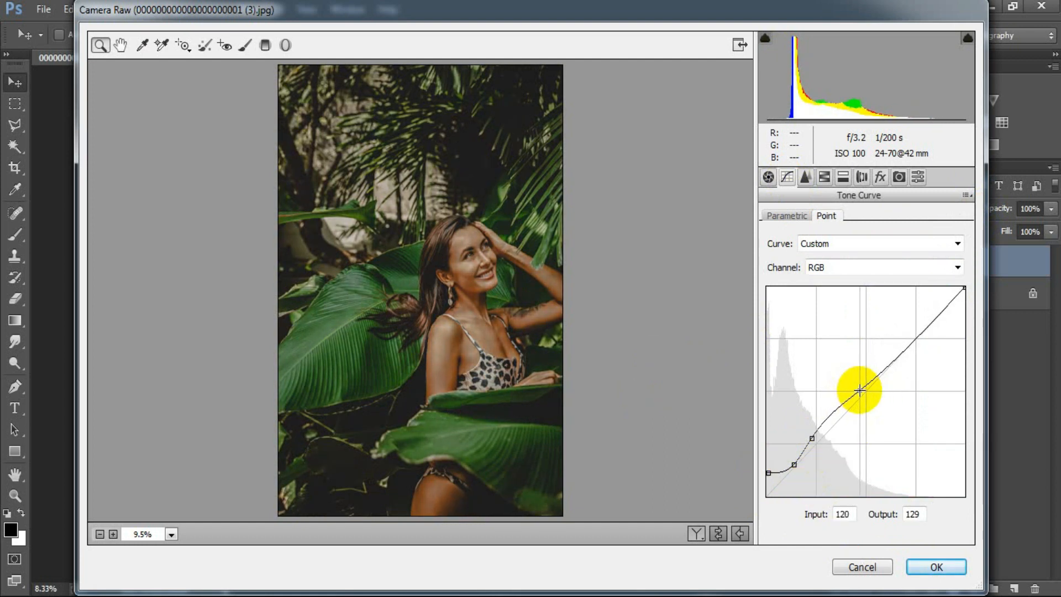
pyautogui.moveTo(914, 339); pyautogui.dragTo(915, 347)
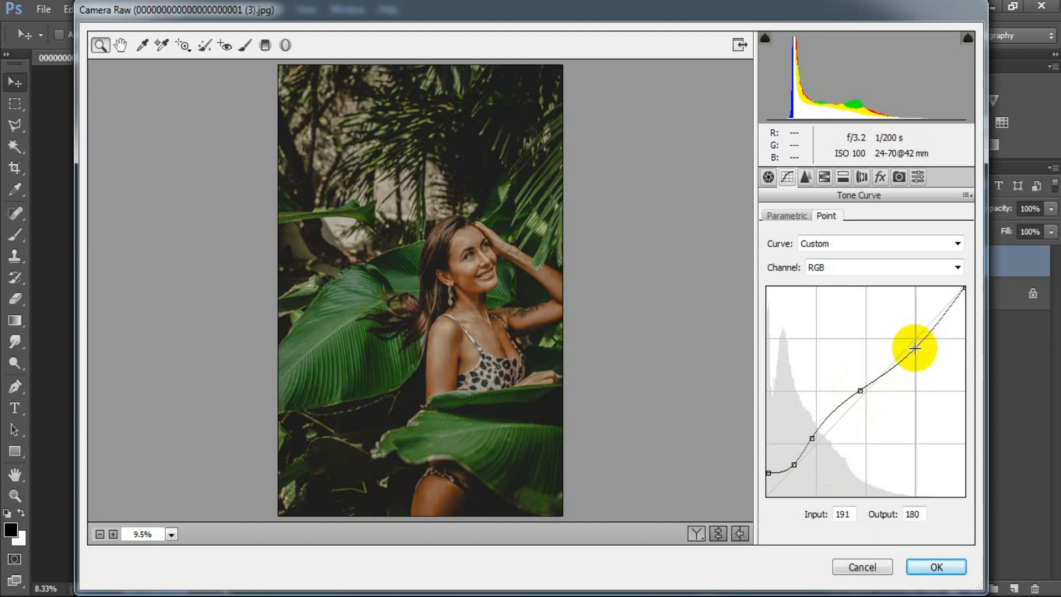
pyautogui.moveTo(964, 288); pyautogui.dragTo(971, 306)
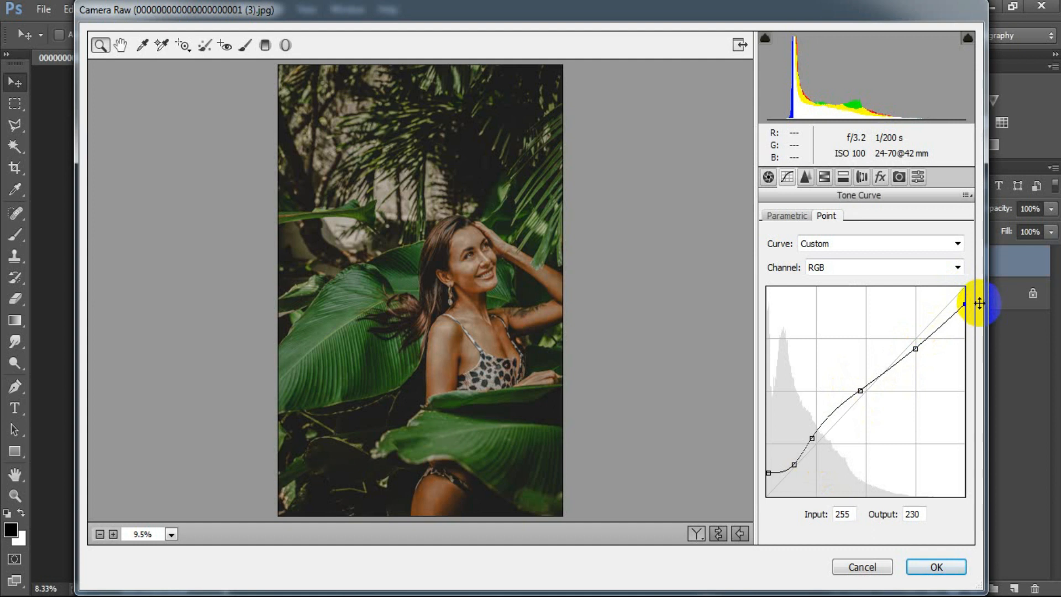
pyautogui.moveTo(803, 464); pyautogui.dragTo(803, 462)
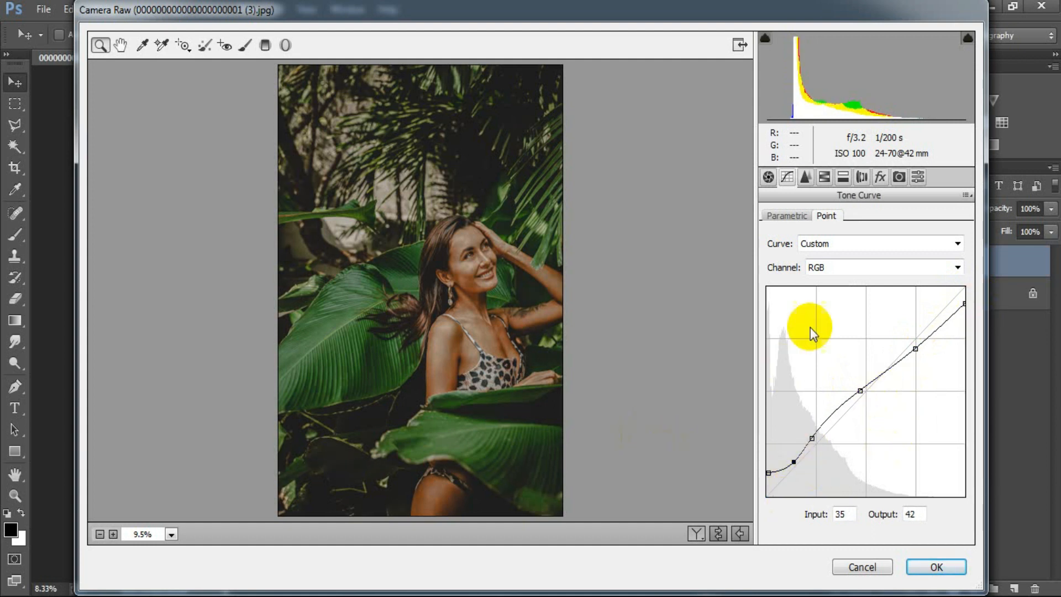
# - Shape the red channel's curve into an S with input/output points 36/13, 130/126 and 183/203, plus a lowered point near the first quarter
pyautogui.click(855, 267)
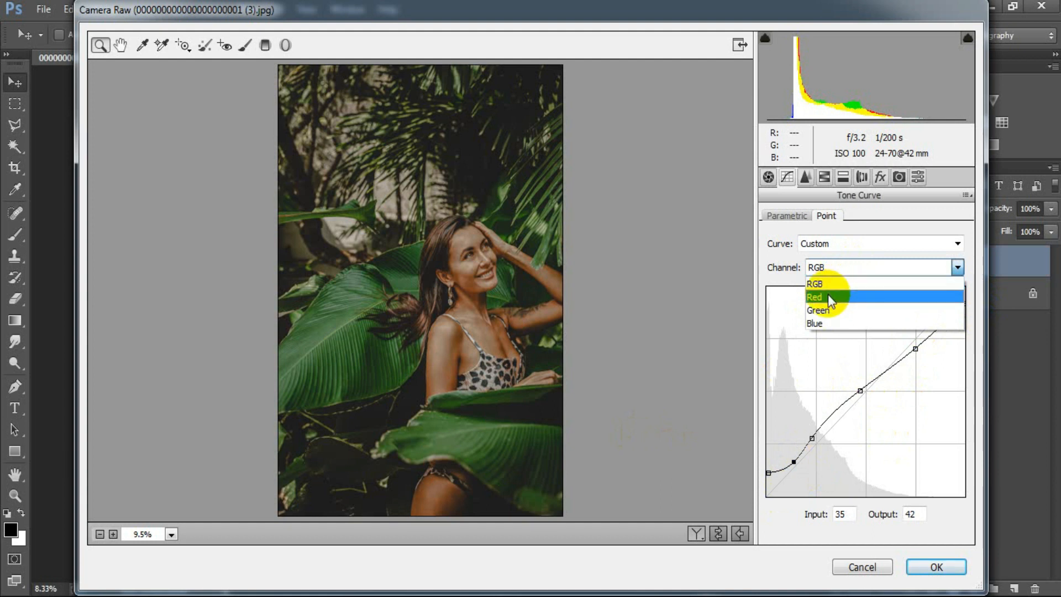
pyautogui.click(828, 295)
pyautogui.moveTo(781, 488); pyautogui.dragTo(794, 485)
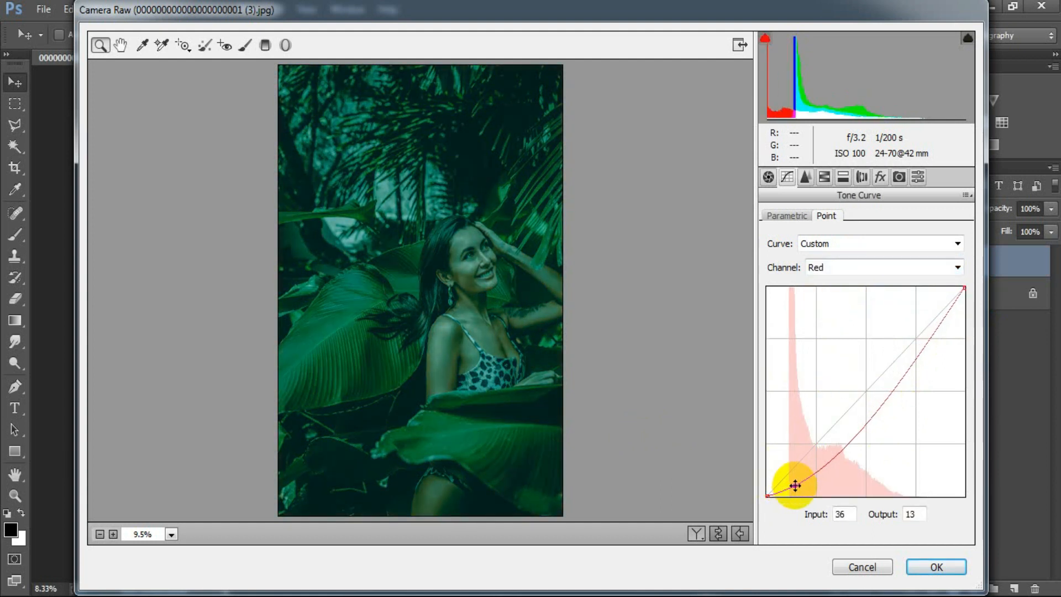
pyautogui.moveTo(826, 456); pyautogui.dragTo(826, 454)
pyautogui.moveTo(868, 404); pyautogui.dragTo(868, 393)
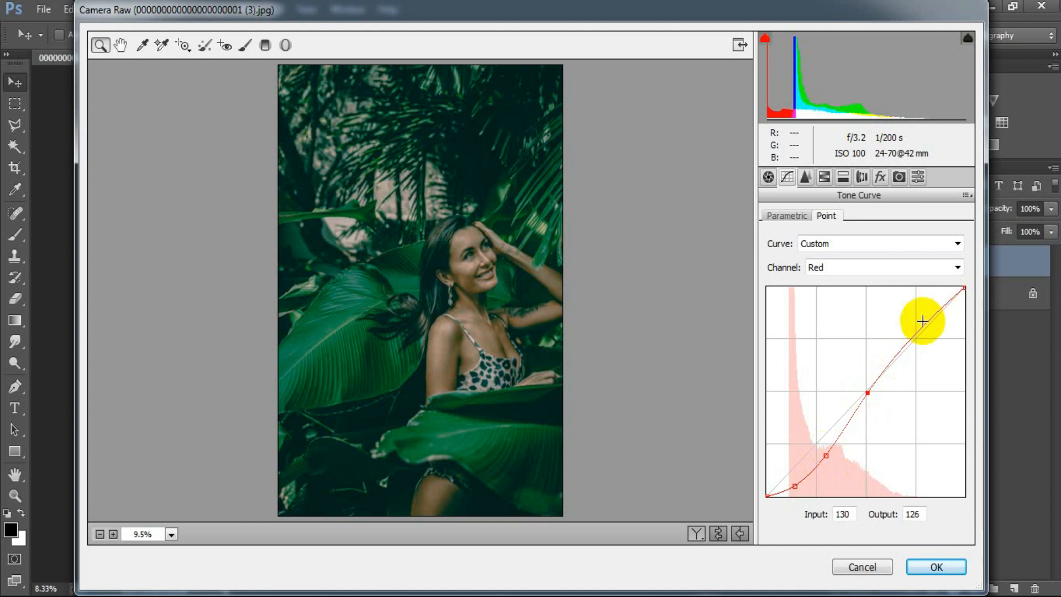
pyautogui.moveTo(912, 330); pyautogui.dragTo(908, 329)
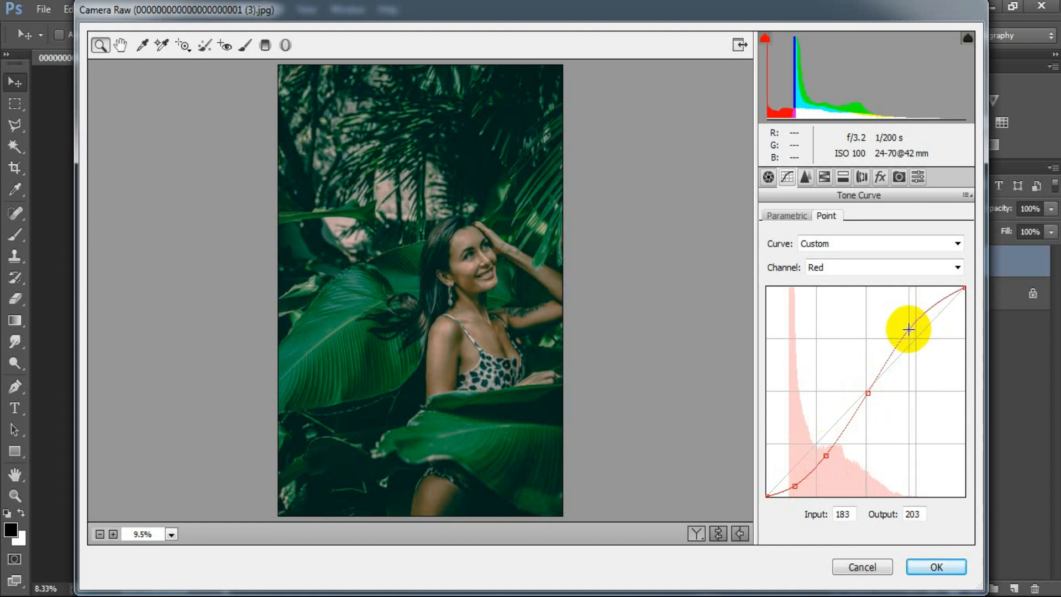
# - Shape the green channel's curve into an S with input/output points 42/16, 74/56, 125/124 and 181/203
pyautogui.click(957, 268)
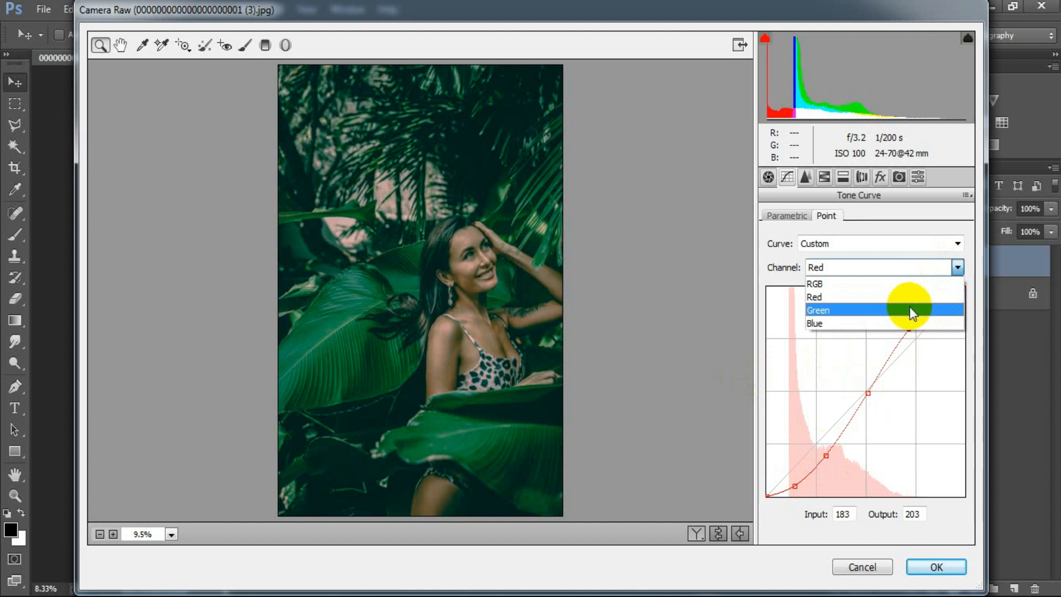
pyautogui.click(911, 307)
pyautogui.moveTo(791, 481); pyautogui.dragTo(792, 488)
pyautogui.moveTo(827, 457); pyautogui.dragTo(824, 451)
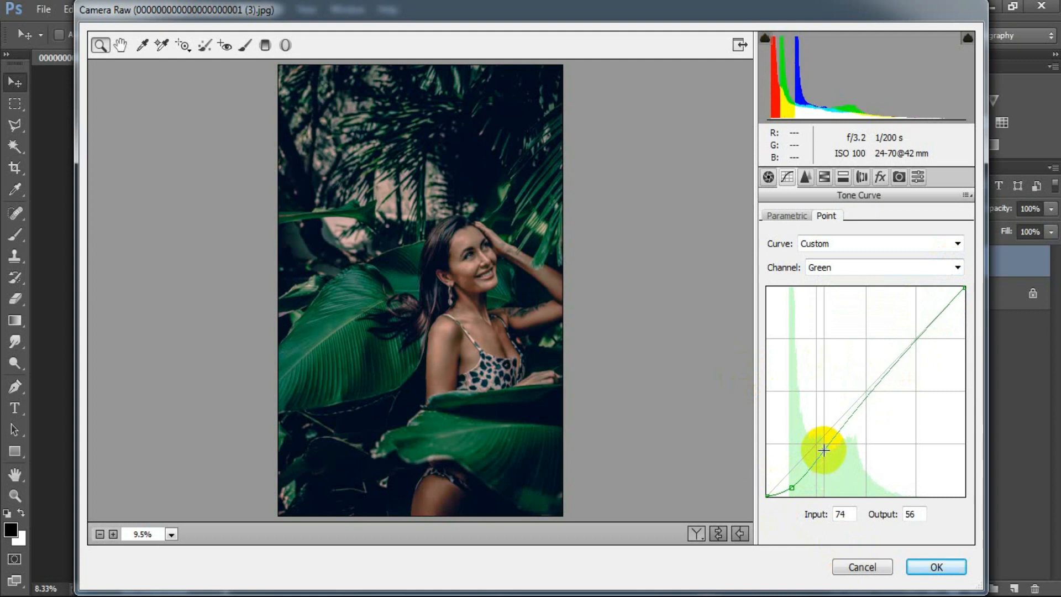
pyautogui.moveTo(864, 398); pyautogui.dragTo(864, 394)
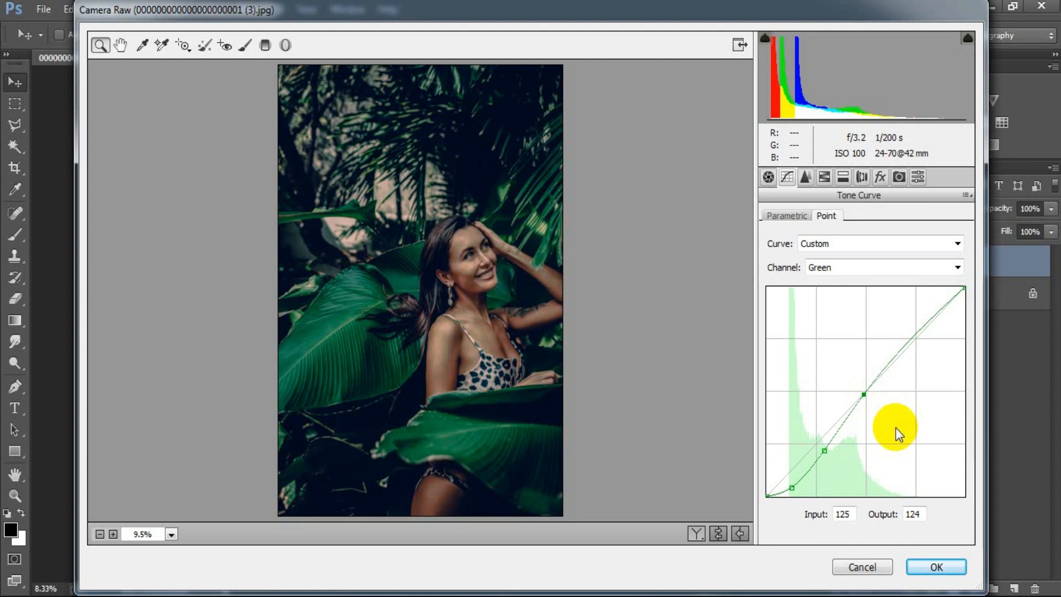
pyautogui.moveTo(915, 339); pyautogui.dragTo(907, 329)
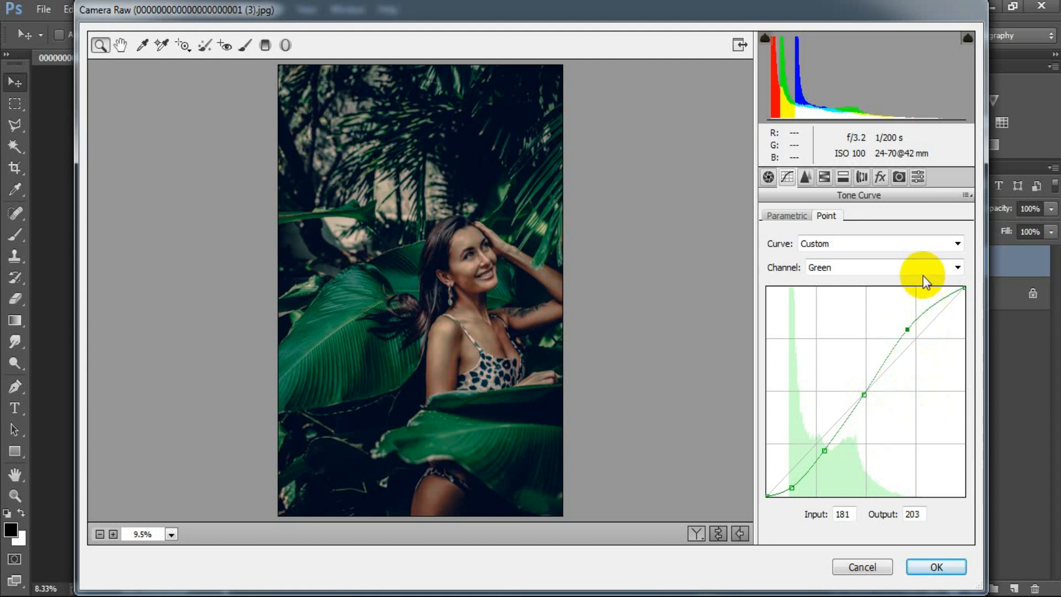
pyautogui.moveTo(792, 487); pyautogui.dragTo(800, 483)
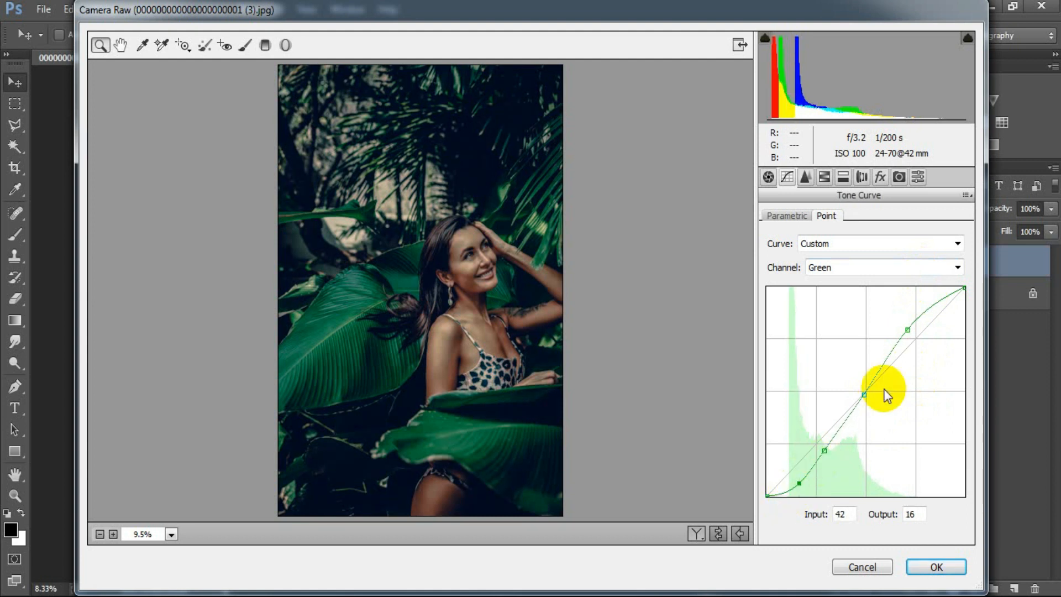
# - Shape the blue channel's curve into an S with two lowered shadow points, a midpoint near the diagonal and a highlight point at 181/202
pyautogui.click(934, 268)
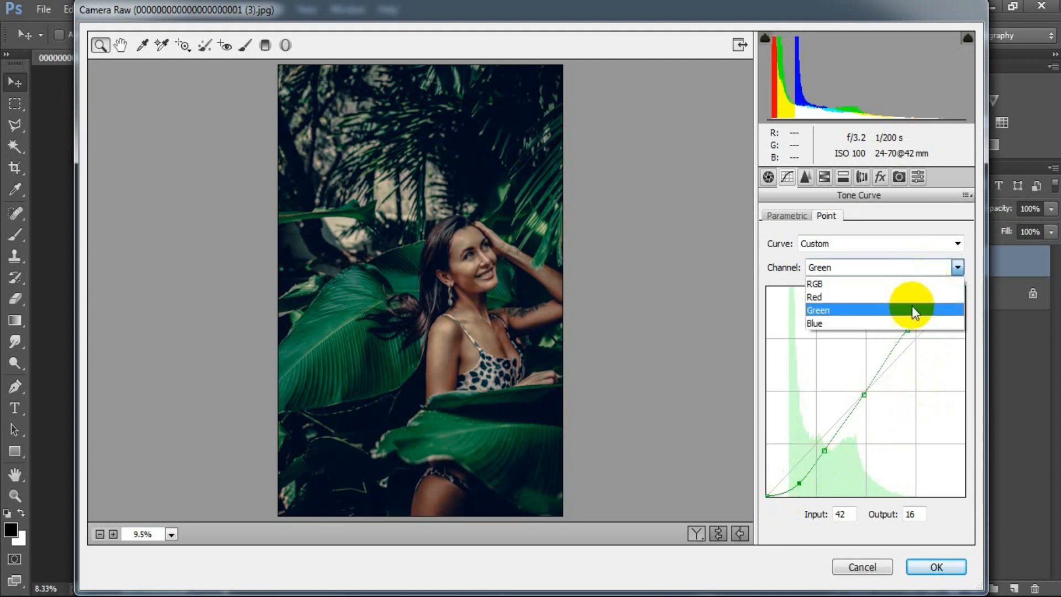
pyautogui.click(867, 323)
pyautogui.moveTo(794, 467); pyautogui.dragTo(824, 451)
pyautogui.moveTo(869, 403); pyautogui.dragTo(863, 394)
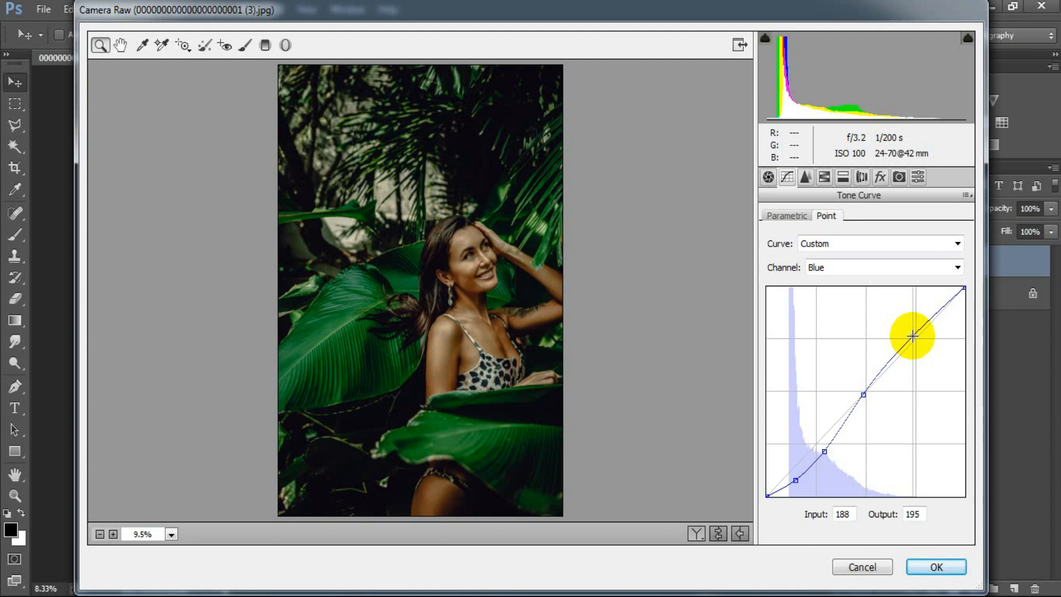
pyautogui.moveTo(913, 335); pyautogui.dragTo(907, 330)
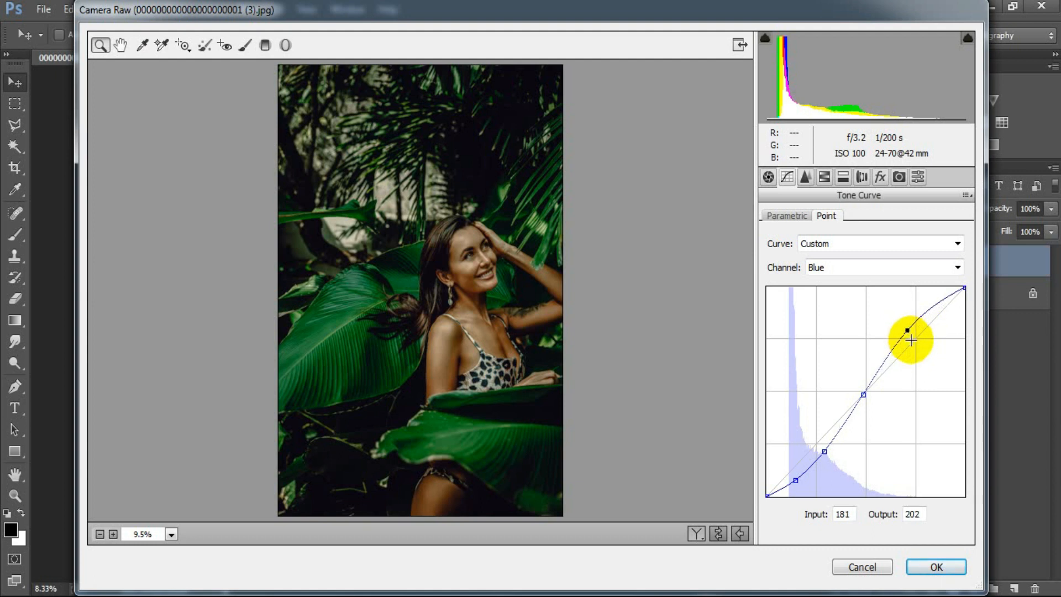
# - Set the sharpening Amount to 28 and Masking to 23, and the noise reduction Luminance to 40 and Color to 31
pyautogui.click(808, 181)
pyautogui.moveTo(773, 244); pyautogui.dragTo(791, 243)
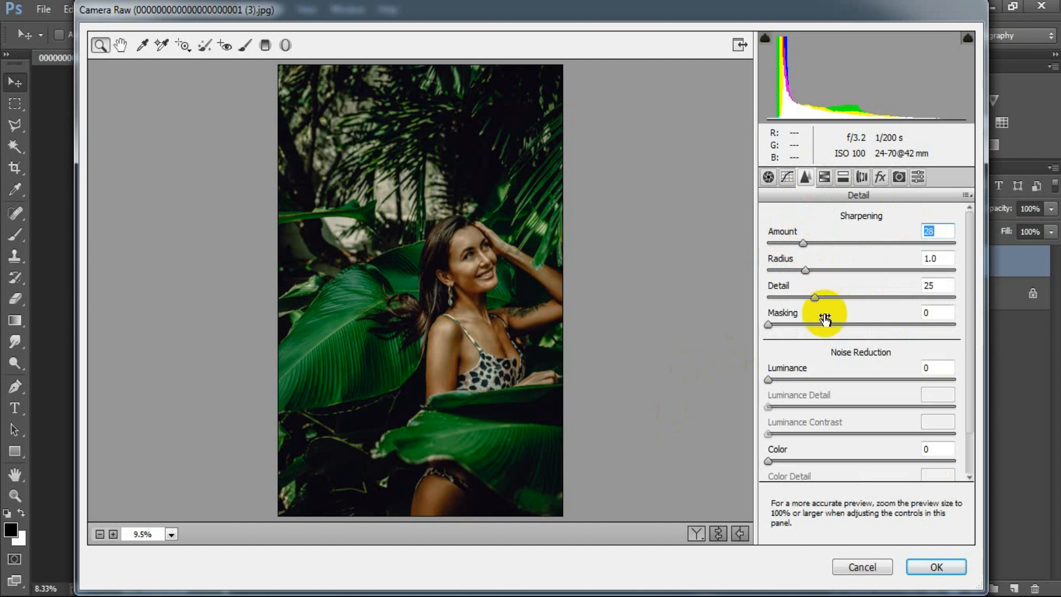
pyautogui.moveTo(768, 324); pyautogui.dragTo(810, 325)
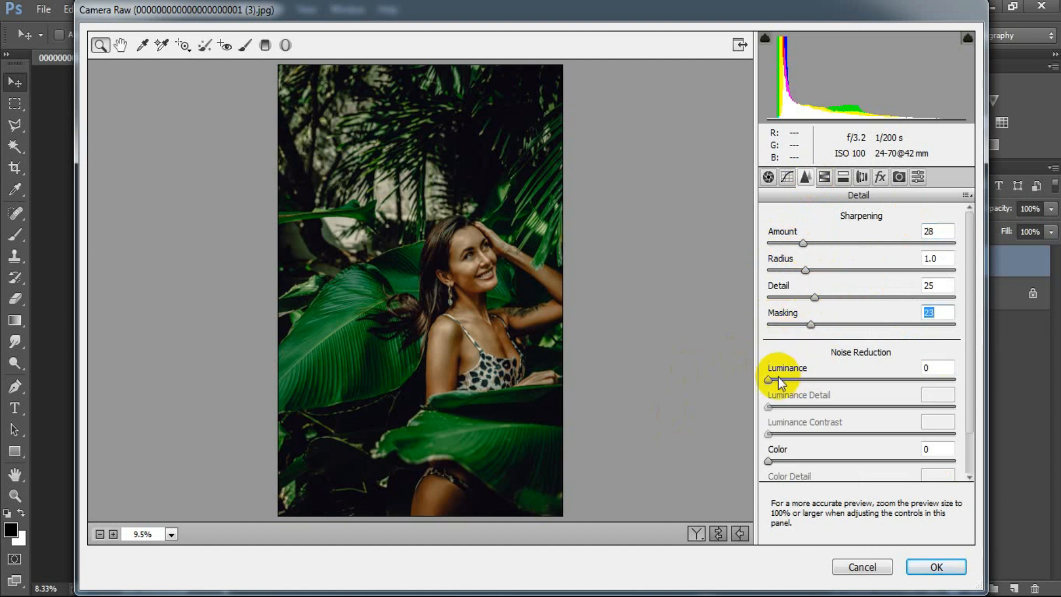
pyautogui.moveTo(769, 380); pyautogui.dragTo(843, 379)
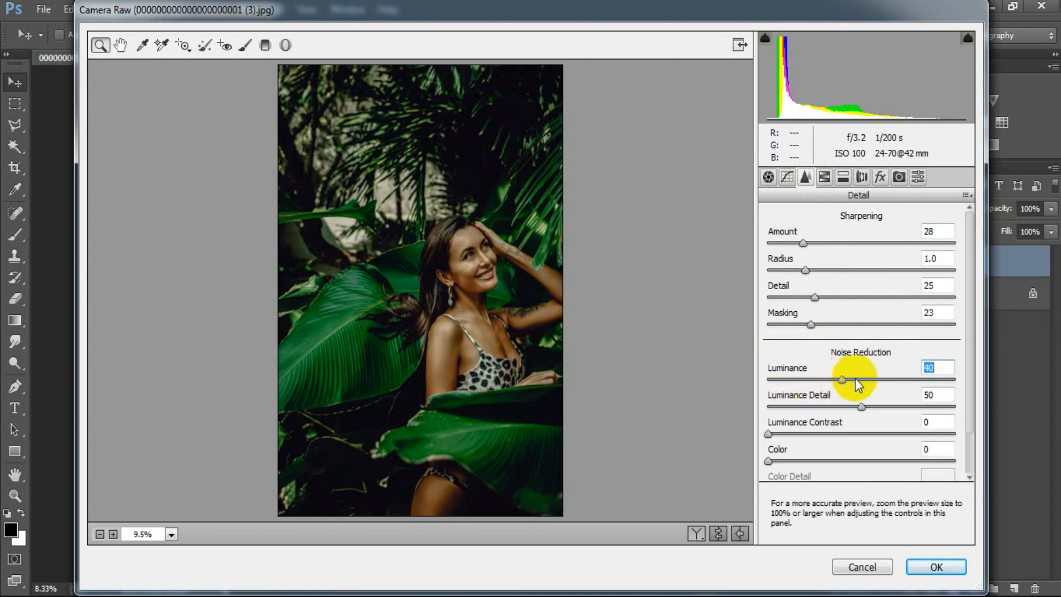
pyautogui.moveTo(768, 462); pyautogui.dragTo(825, 459)
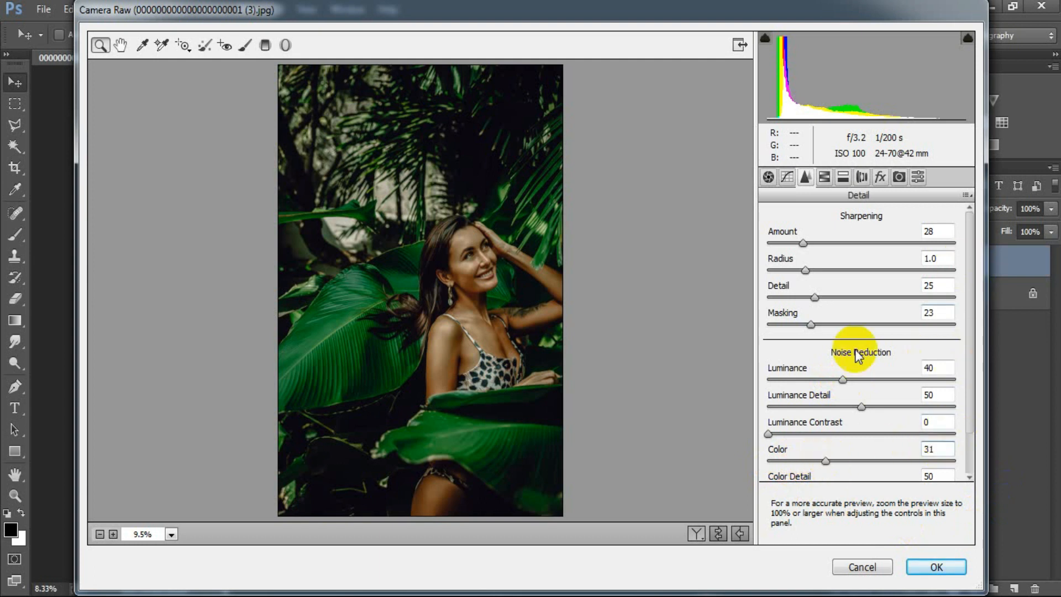
# - Set the HSL hue to Reds +10, Oranges -1, Yellows -52, Greens -100, Blues -38, Purples -100 and Magentas +100
pyautogui.click(824, 176)
pyautogui.click(785, 241)
pyautogui.moveTo(865, 294); pyautogui.dragTo(737, 391)
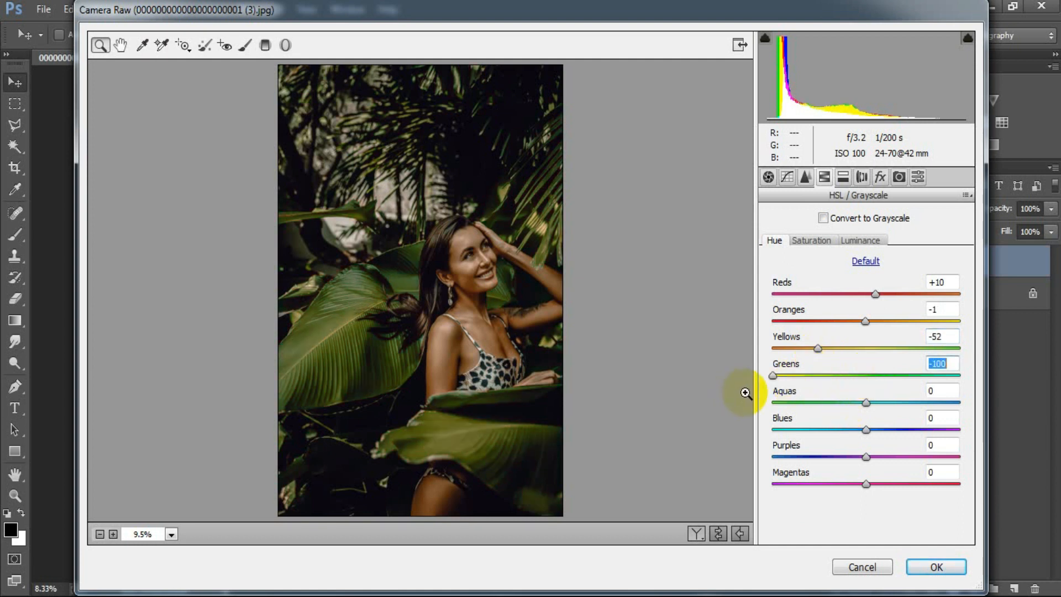
pyautogui.moveTo(868, 431); pyautogui.dragTo(782, 462)
pyautogui.moveTo(866, 484); pyautogui.dragTo(956, 471)
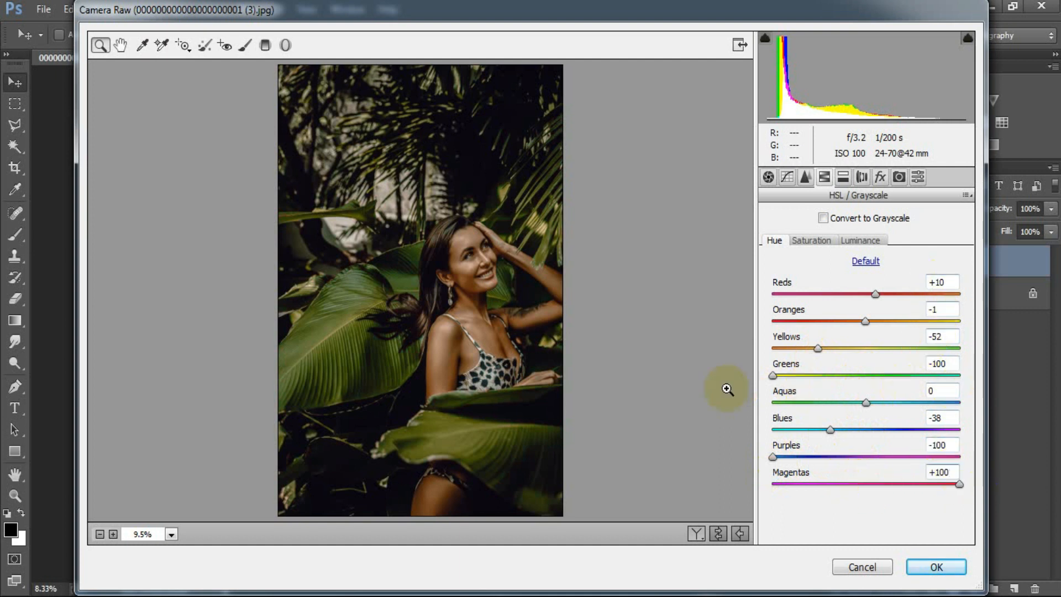
# - Set the HSL saturation to Reds +21, Oranges +34, Yellows -42, Greens -67, Aquas -10, Blues -20, Purples -100 and Magentas -42
pyautogui.click(819, 244)
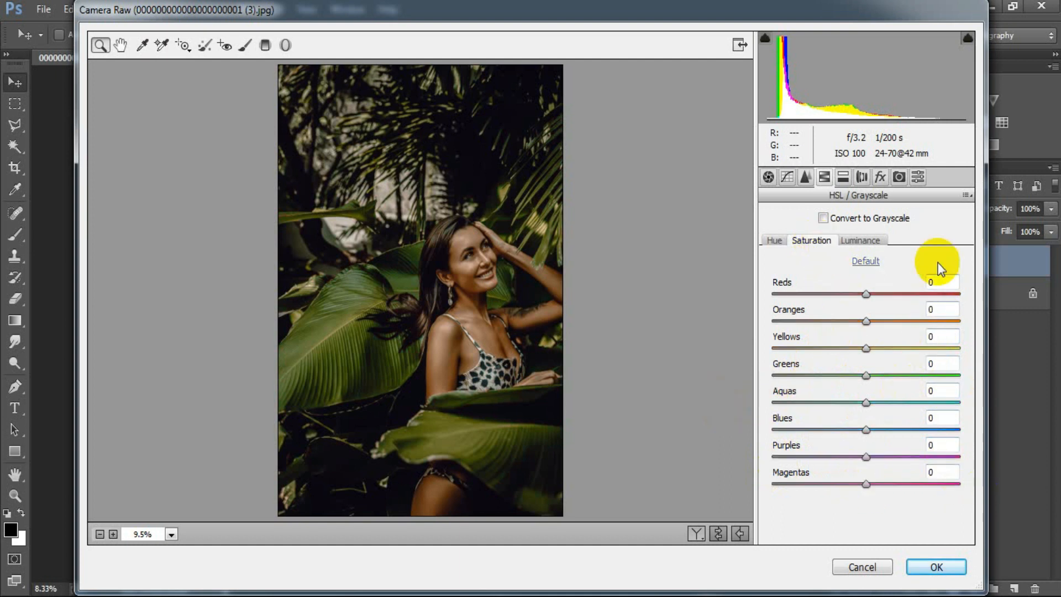
pyautogui.click(875, 293)
pyautogui.moveTo(875, 293); pyautogui.dragTo(828, 350)
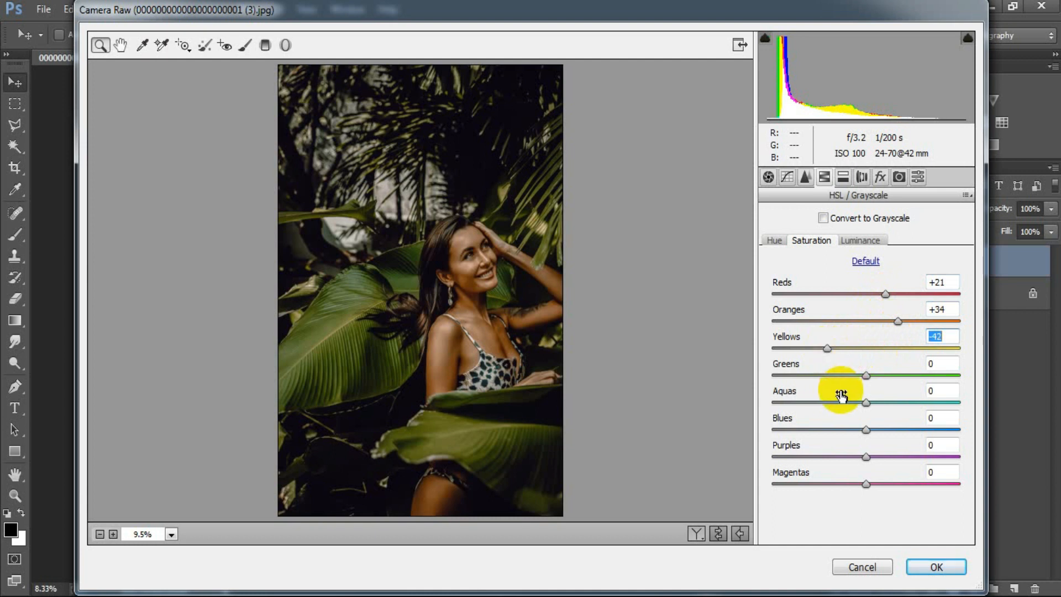
pyautogui.moveTo(866, 375); pyautogui.dragTo(805, 377)
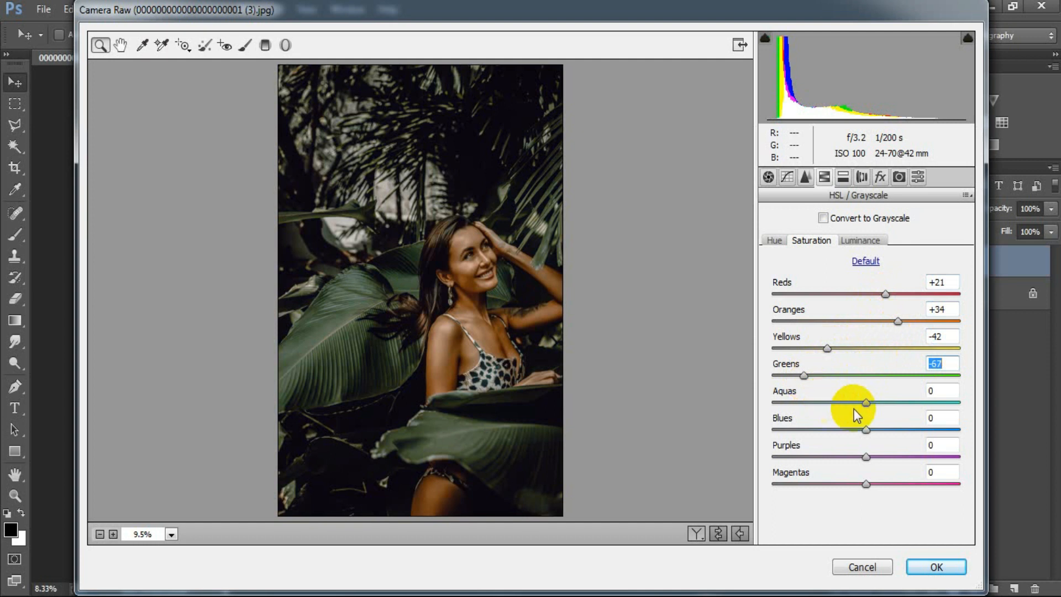
pyautogui.moveTo(866, 402); pyautogui.dragTo(858, 403)
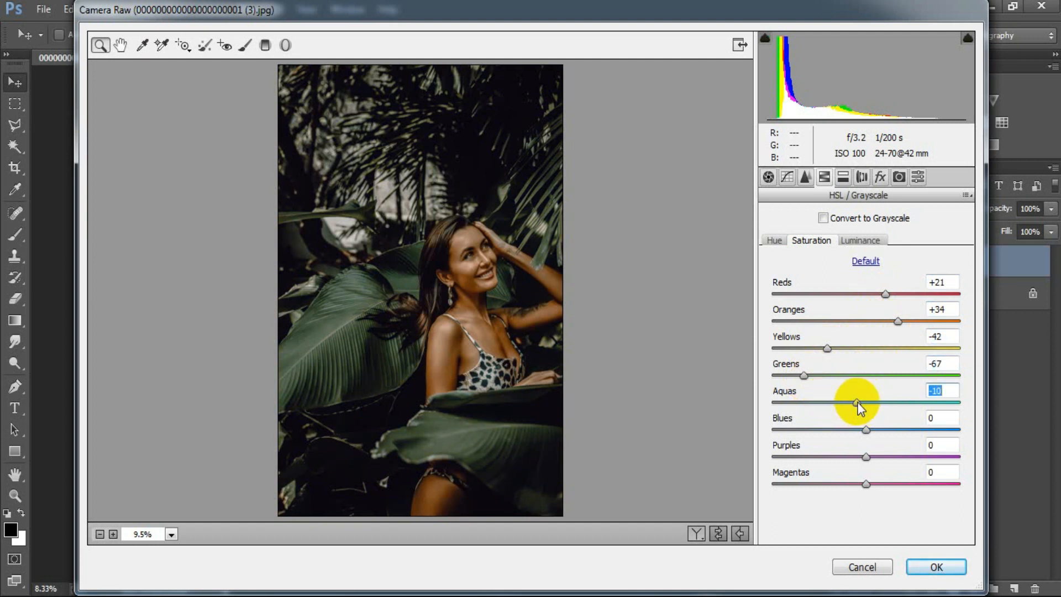
pyautogui.moveTo(868, 430); pyautogui.dragTo(850, 430)
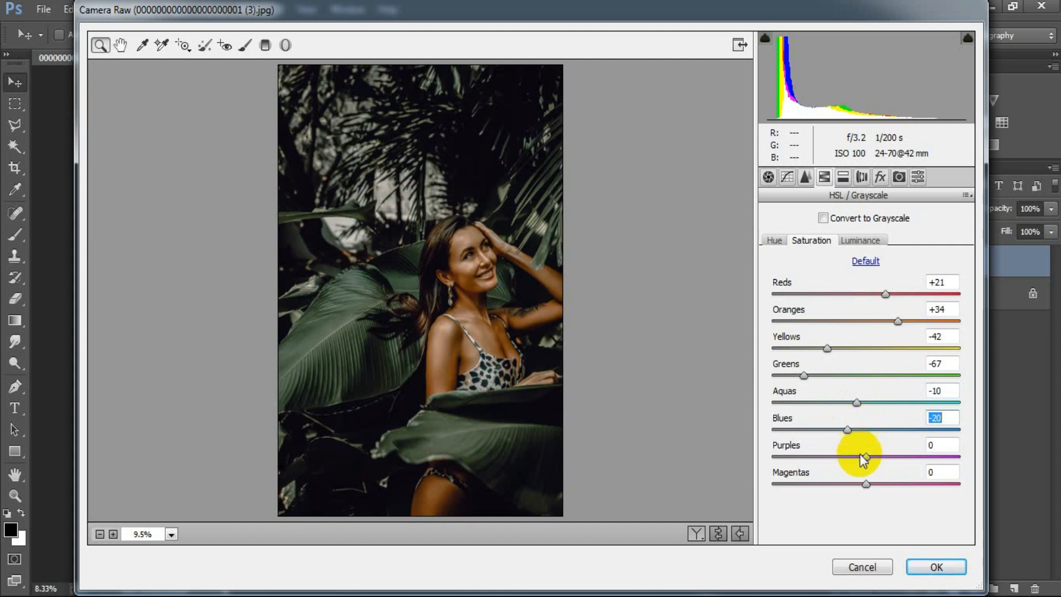
pyautogui.moveTo(867, 456); pyautogui.dragTo(748, 473)
pyautogui.moveTo(864, 484); pyautogui.dragTo(826, 486)
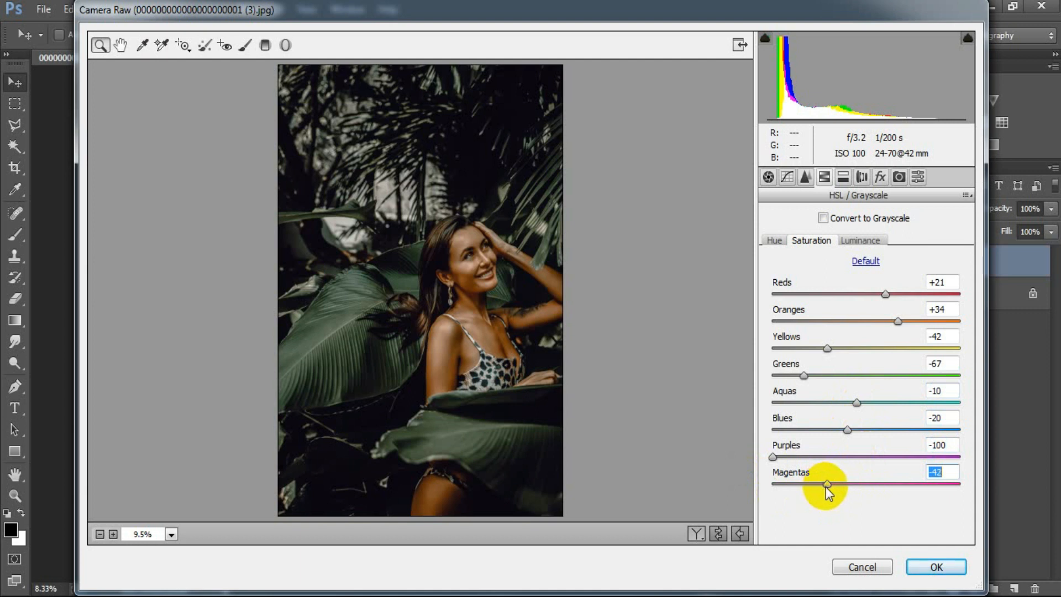
pyautogui.click(940, 471)
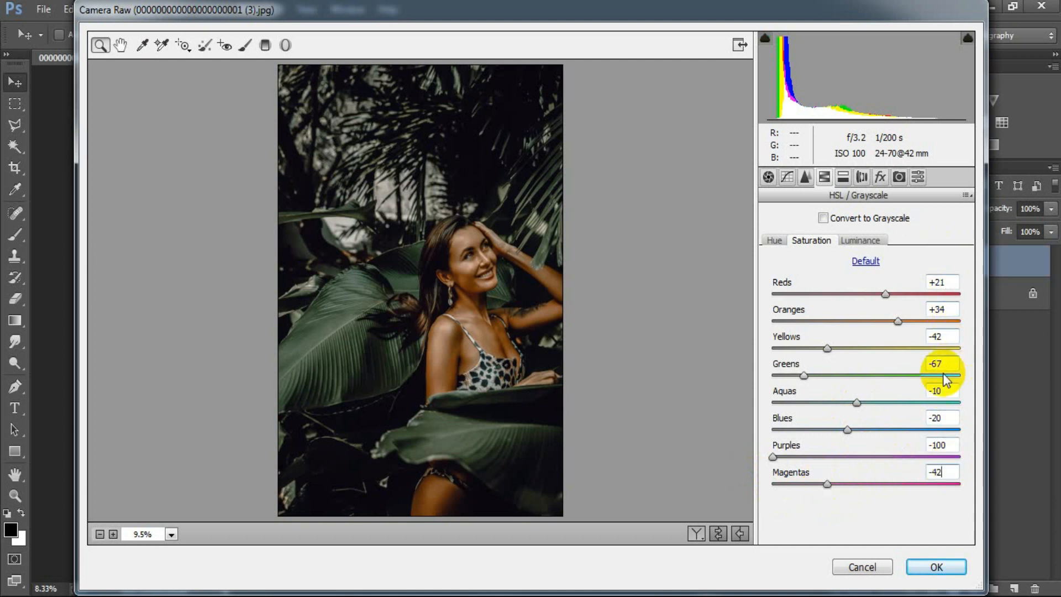
# - Set the HSL luminance to Reds +25, Oranges +5, Yellows +26, Greens +85, Aquas +12, Blues +10, Purples +100 and Magentas +69
pyautogui.click(855, 242)
pyautogui.moveTo(866, 294); pyautogui.dragTo(887, 294)
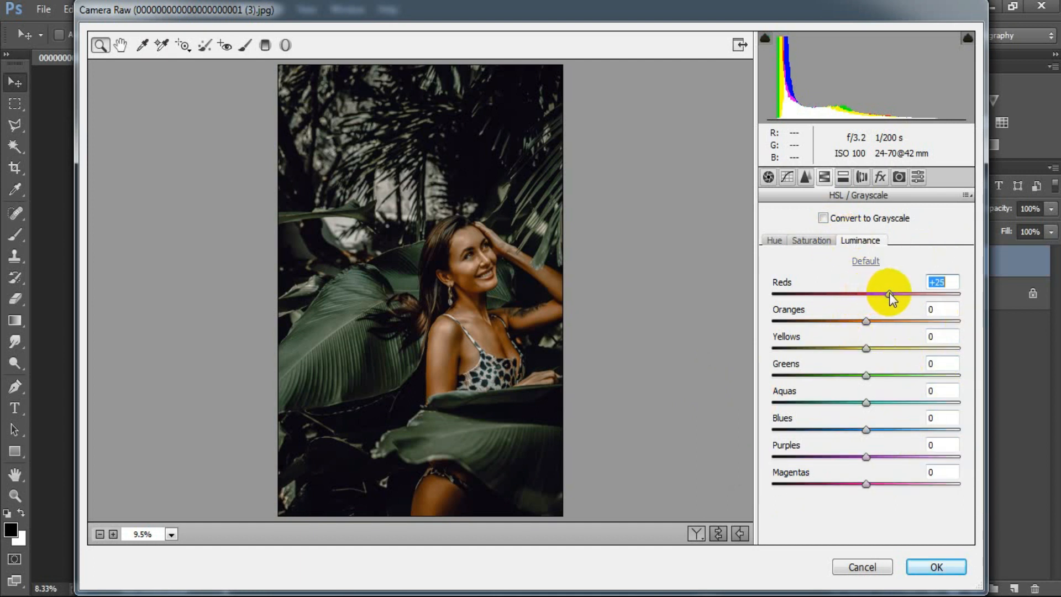
pyautogui.moveTo(866, 319); pyautogui.dragTo(888, 352)
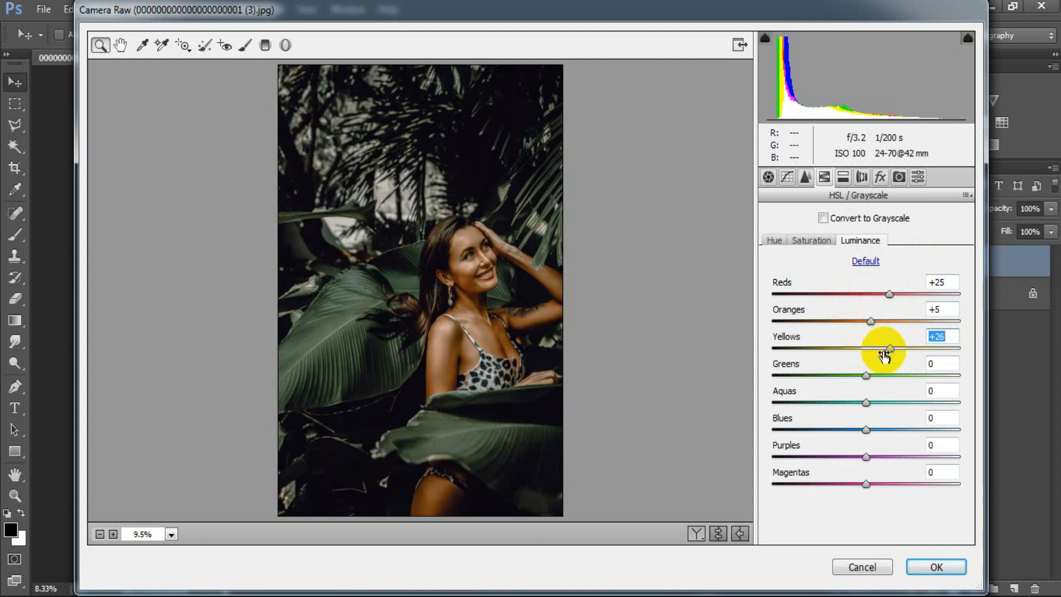
pyautogui.moveTo(869, 374); pyautogui.dragTo(941, 363)
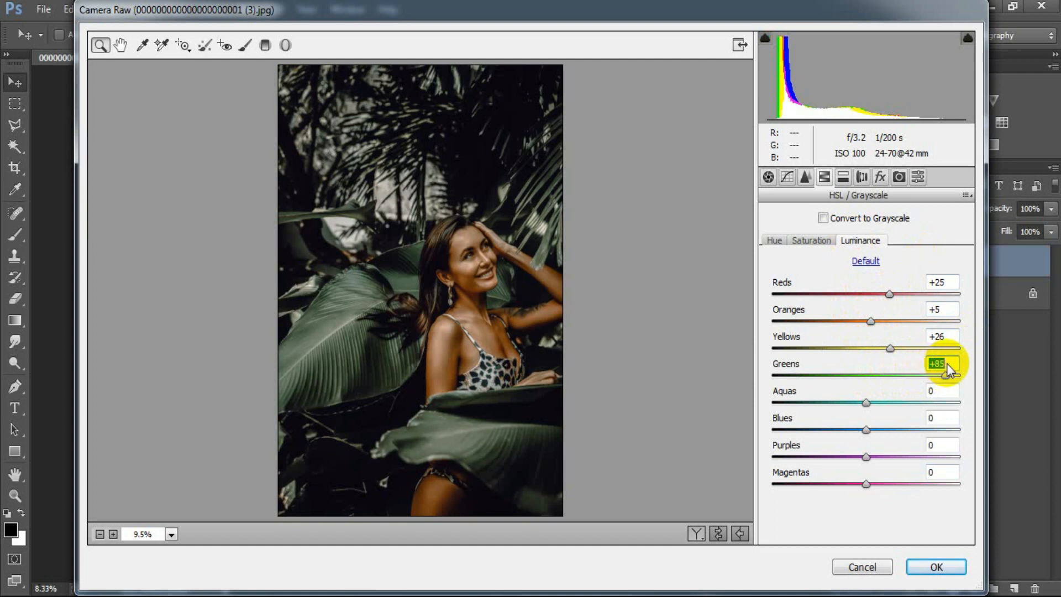
pyautogui.moveTo(948, 363); pyautogui.dragTo(949, 363)
pyautogui.moveTo(870, 400); pyautogui.dragTo(879, 401)
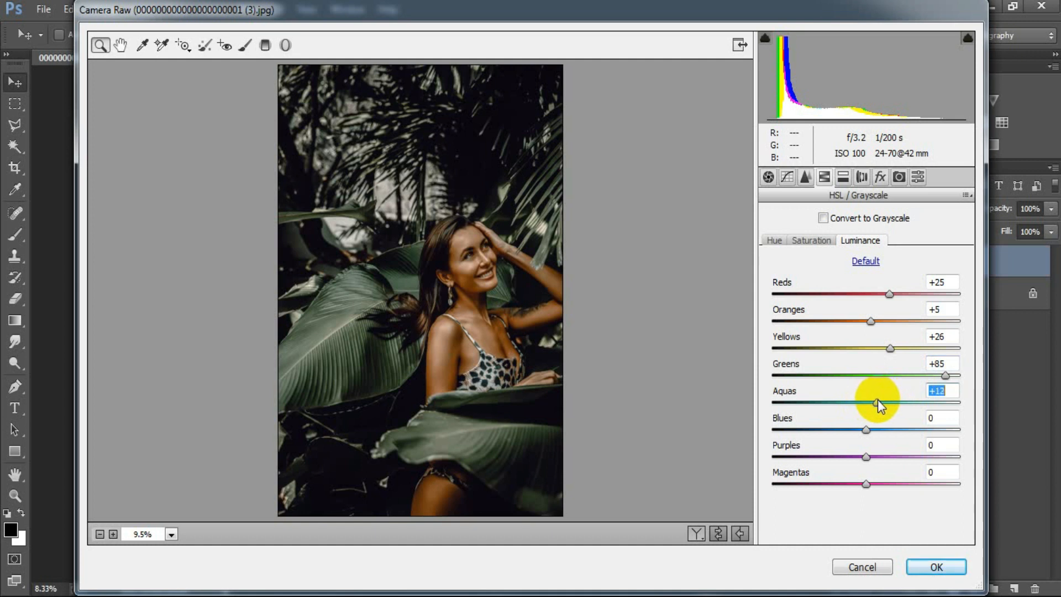
pyautogui.moveTo(866, 430); pyautogui.dragTo(886, 428)
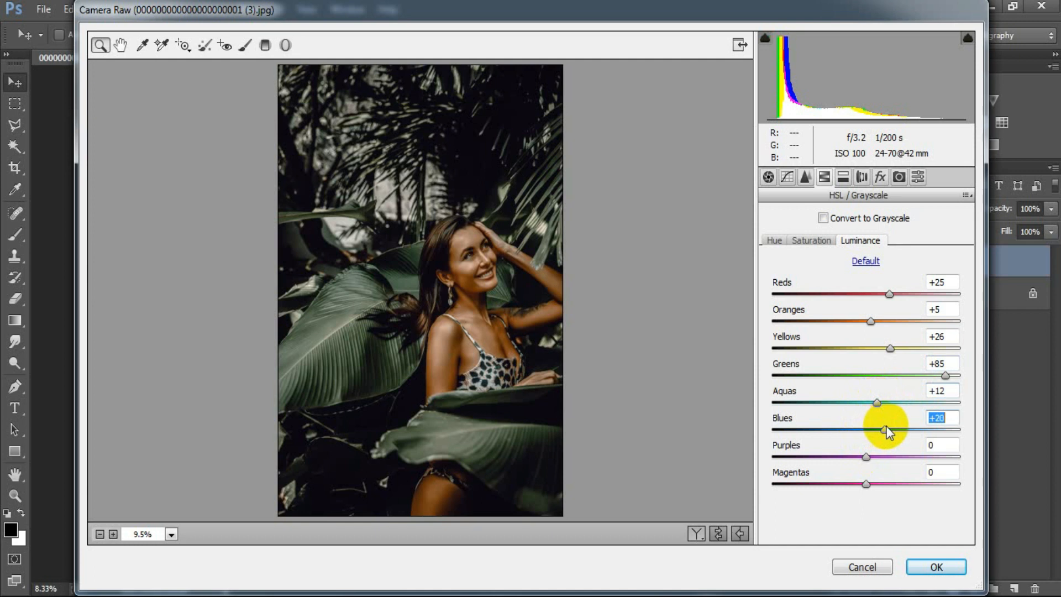
pyautogui.moveTo(879, 426); pyautogui.dragTo(979, 457)
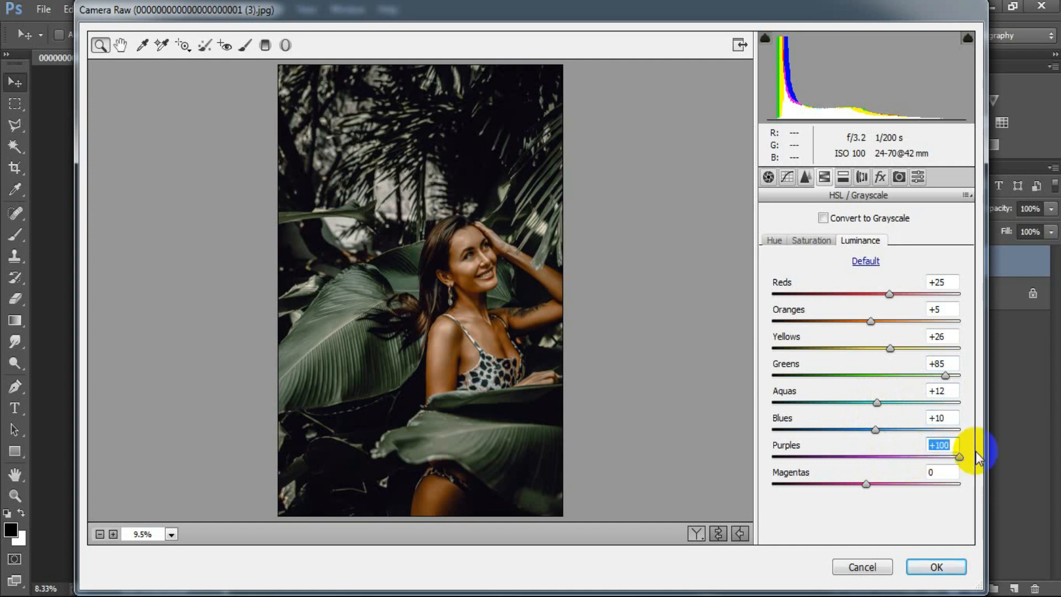
pyautogui.moveTo(868, 486); pyautogui.dragTo(907, 483)
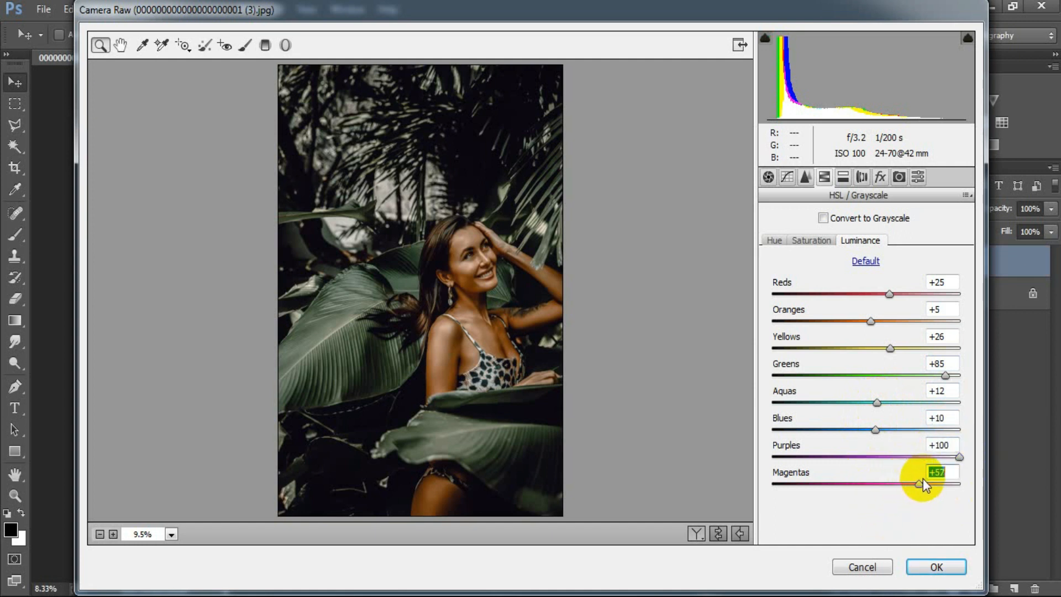
pyautogui.moveTo(935, 479); pyautogui.dragTo(938, 479)
pyautogui.click(950, 473)
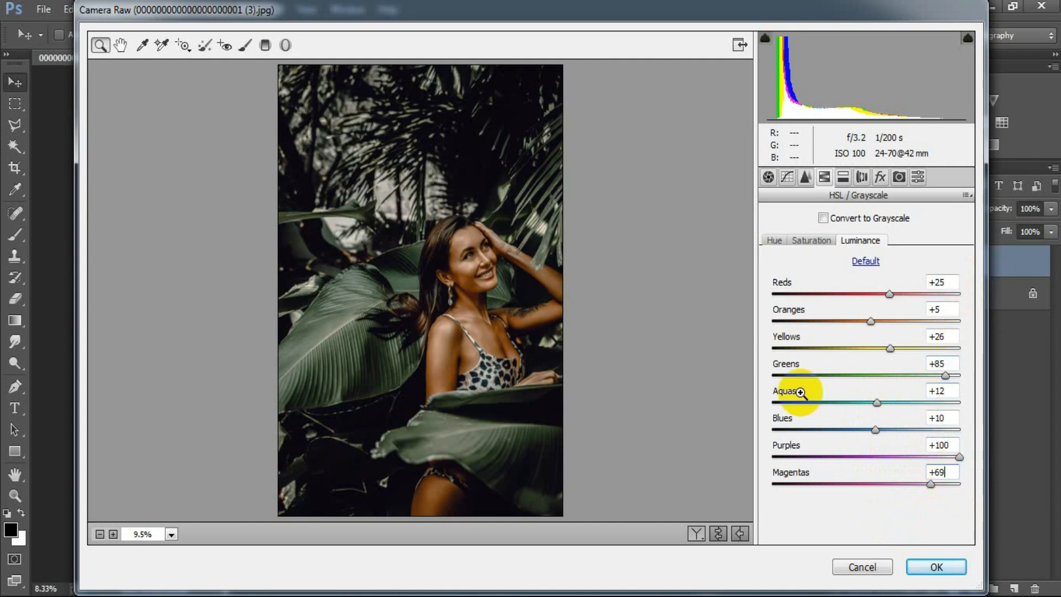
# - Split-tone the highlights with Hue 68 and Saturation 10, and the shadows with Hue 149 and Saturation 3
pyautogui.click(844, 184)
pyautogui.moveTo(773, 243); pyautogui.dragTo(795, 265)
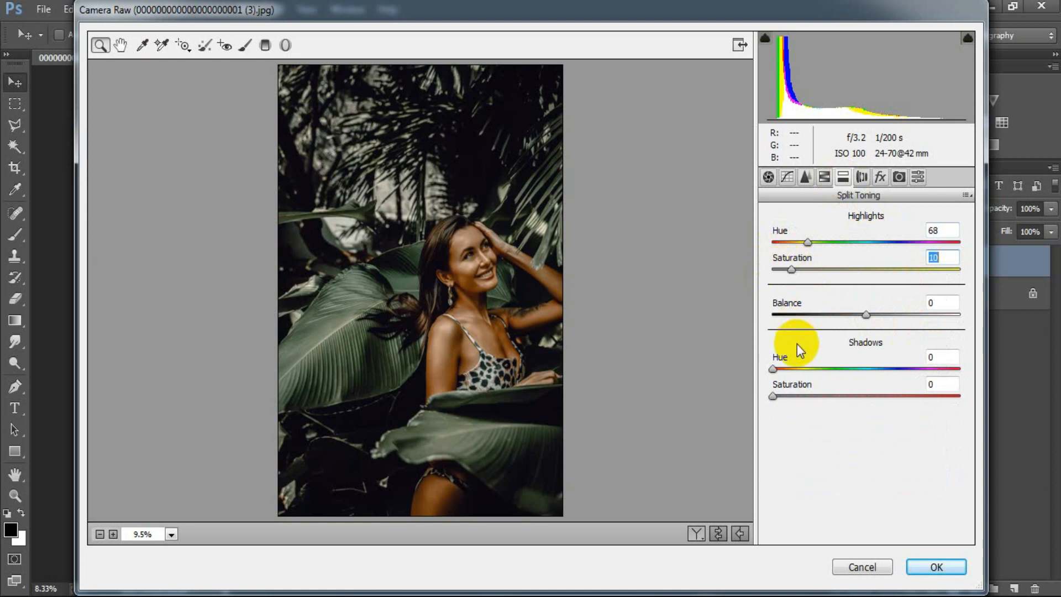
pyautogui.moveTo(777, 369); pyautogui.dragTo(856, 370)
pyautogui.moveTo(778, 397); pyautogui.dragTo(782, 397)
pyautogui.click(947, 383)
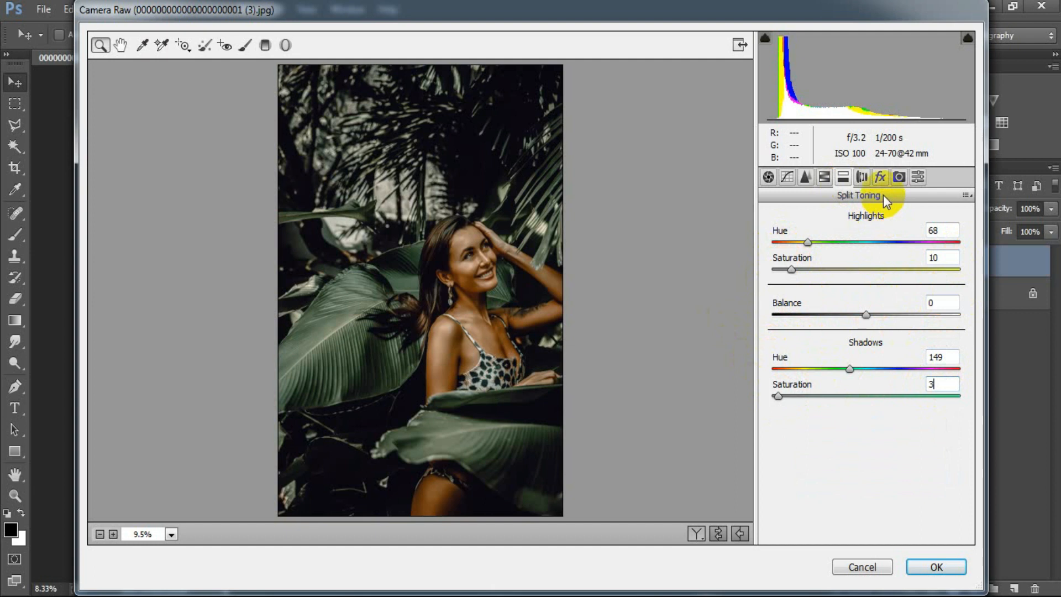
# - Add a post-crop vignette with the Highlight Priority style and an Amount of -14
pyautogui.click(881, 178)
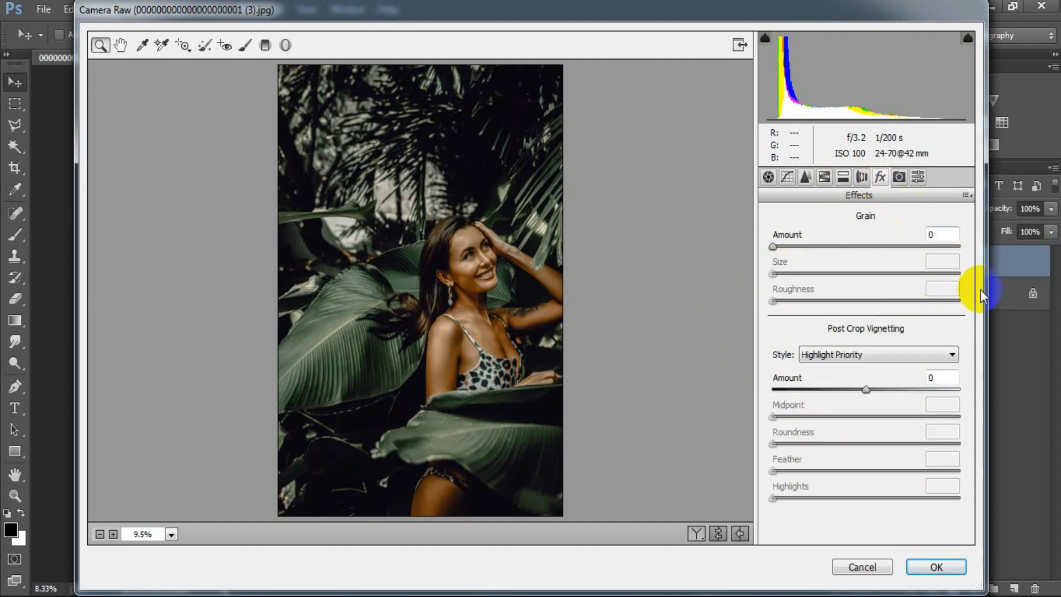
pyautogui.moveTo(866, 388); pyautogui.dragTo(853, 389)
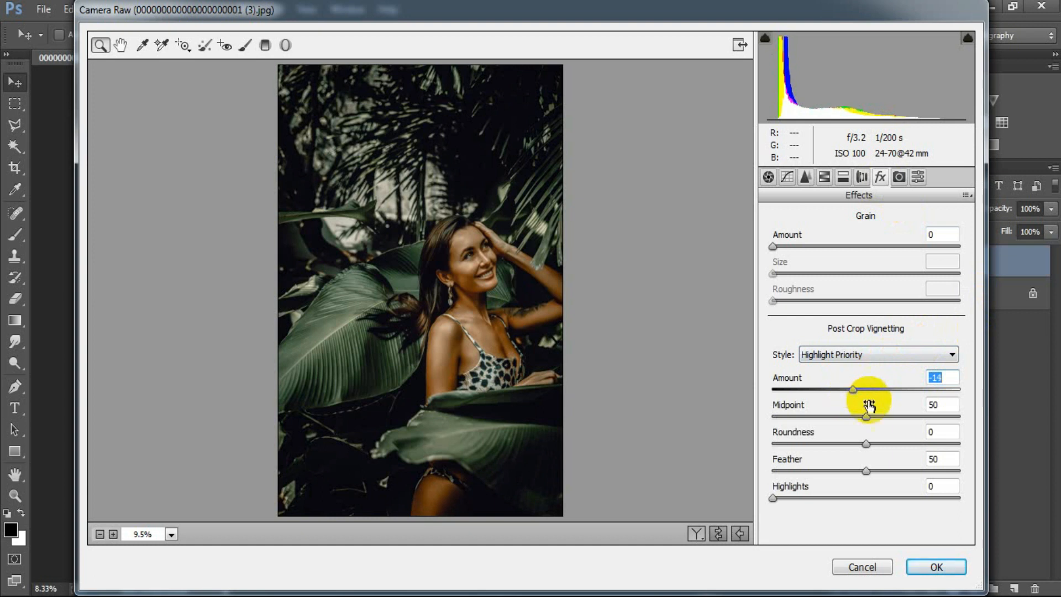
pyautogui.click(948, 377)
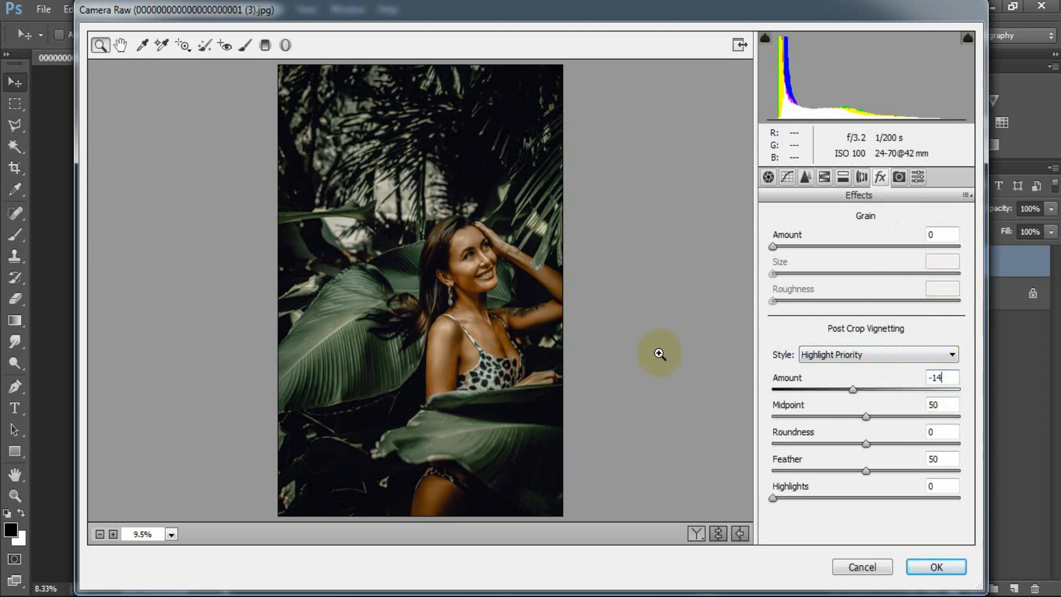
# - Calibrate the camera colors with Red Primary Hue +21 and Saturation -9, Green Primary Hue -19 and Blue Primary Hue +10
pyautogui.click(899, 176)
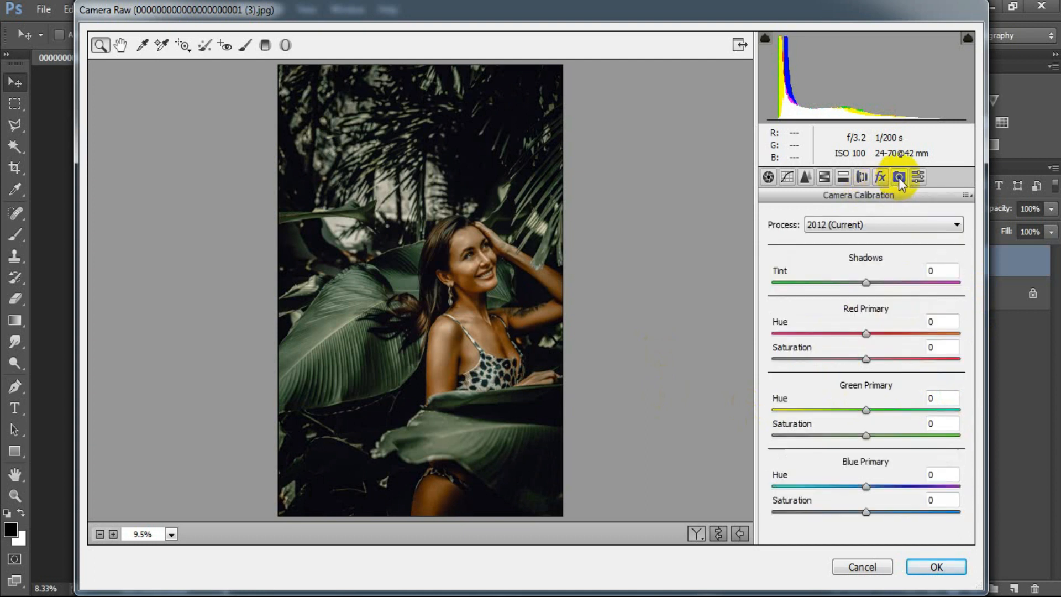
pyautogui.moveTo(867, 332); pyautogui.dragTo(886, 332)
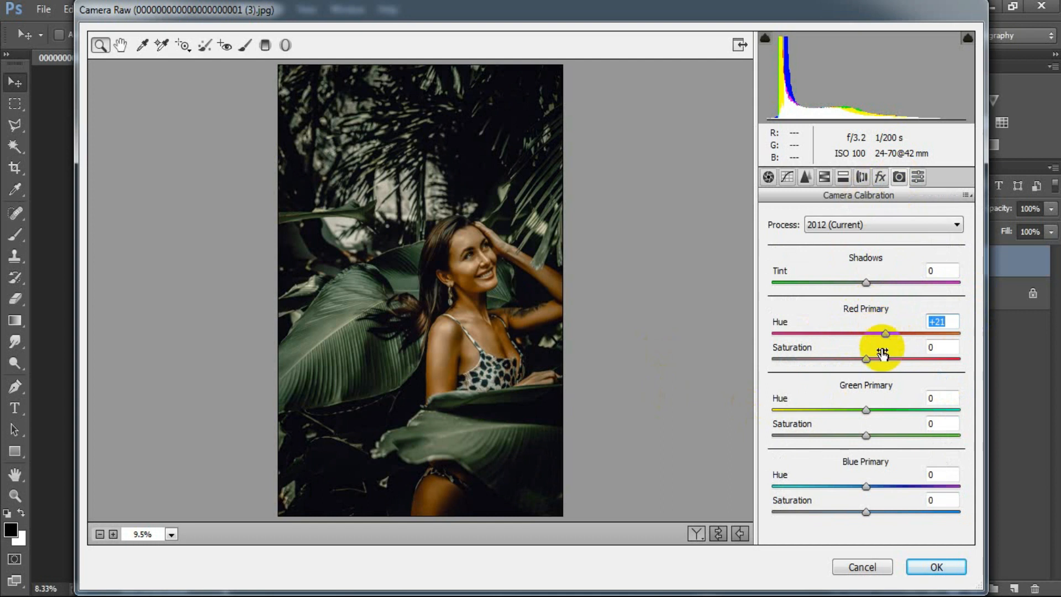
pyautogui.moveTo(868, 359); pyautogui.dragTo(865, 358)
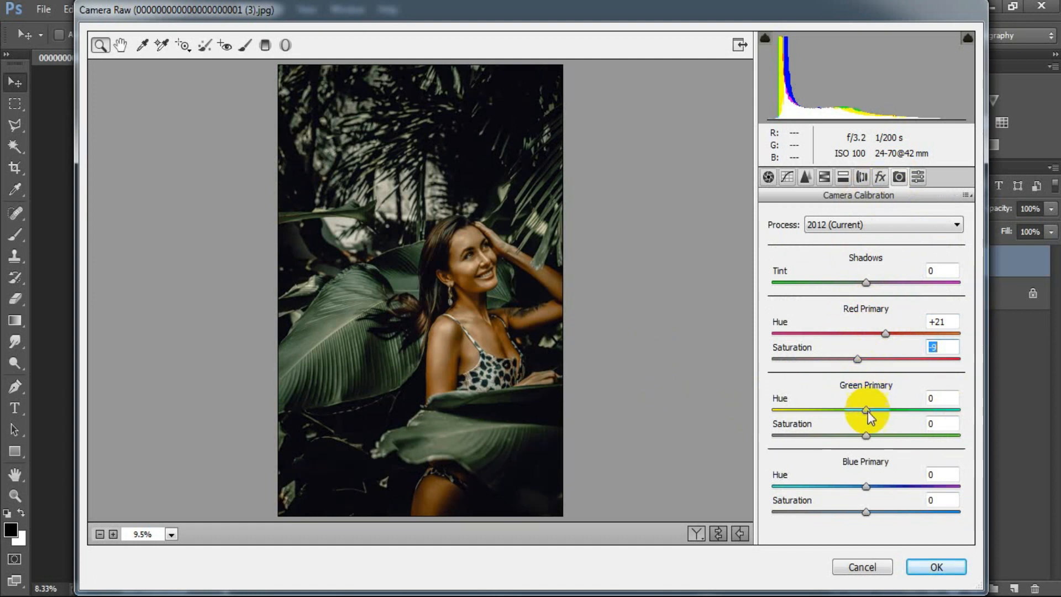
pyautogui.moveTo(865, 414); pyautogui.dragTo(848, 420)
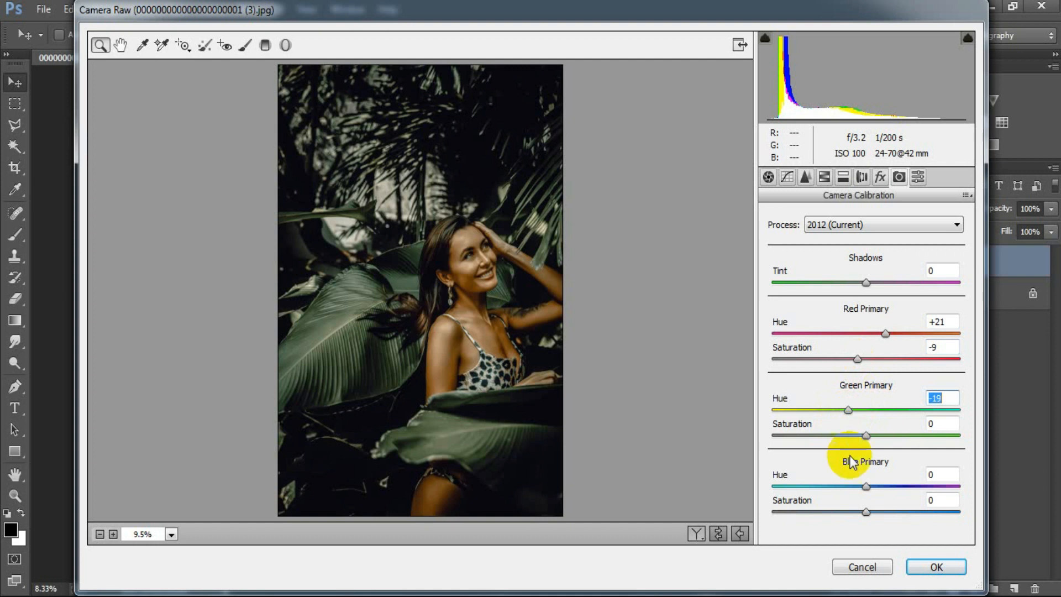
pyautogui.moveTo(866, 486); pyautogui.dragTo(876, 485)
pyautogui.click(950, 473)
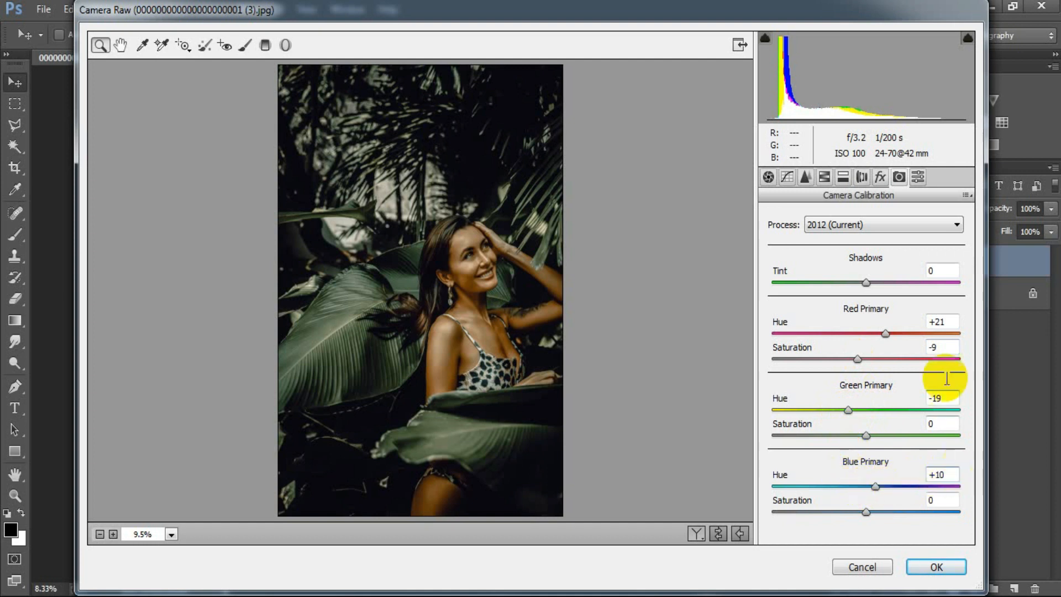
# - Compare the original and graded portrait side by side and apply the Camera Raw adjustments to the layer
pyautogui.click(720, 532)
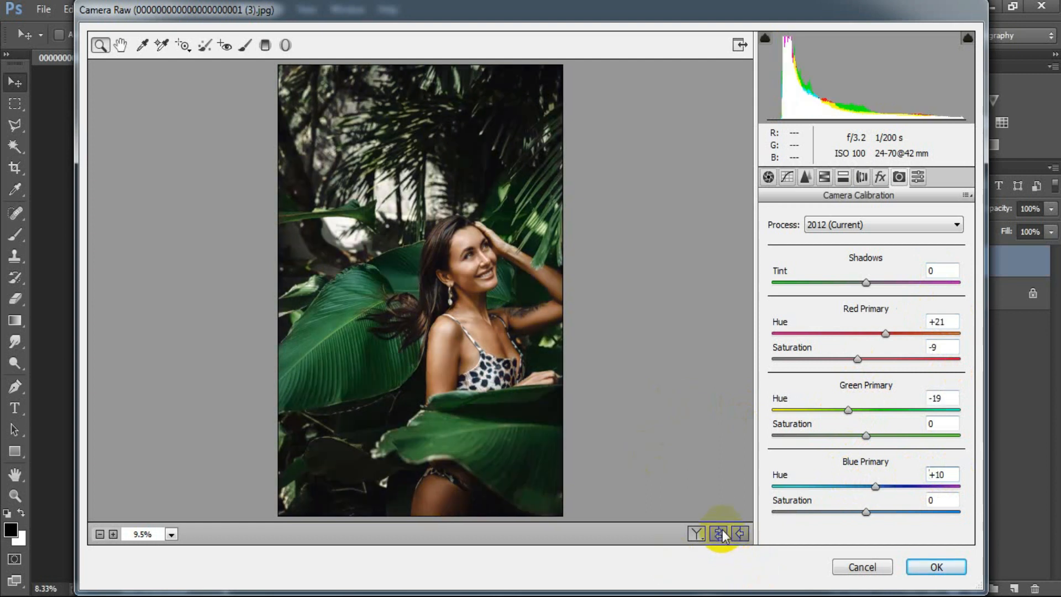
pyautogui.click(696, 534)
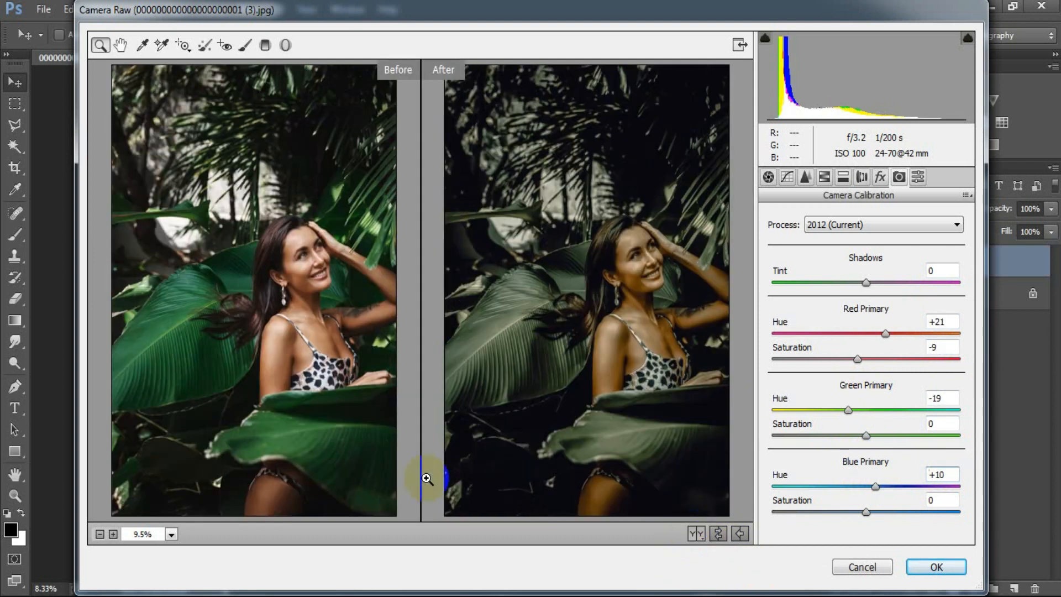
pyautogui.click(933, 566)
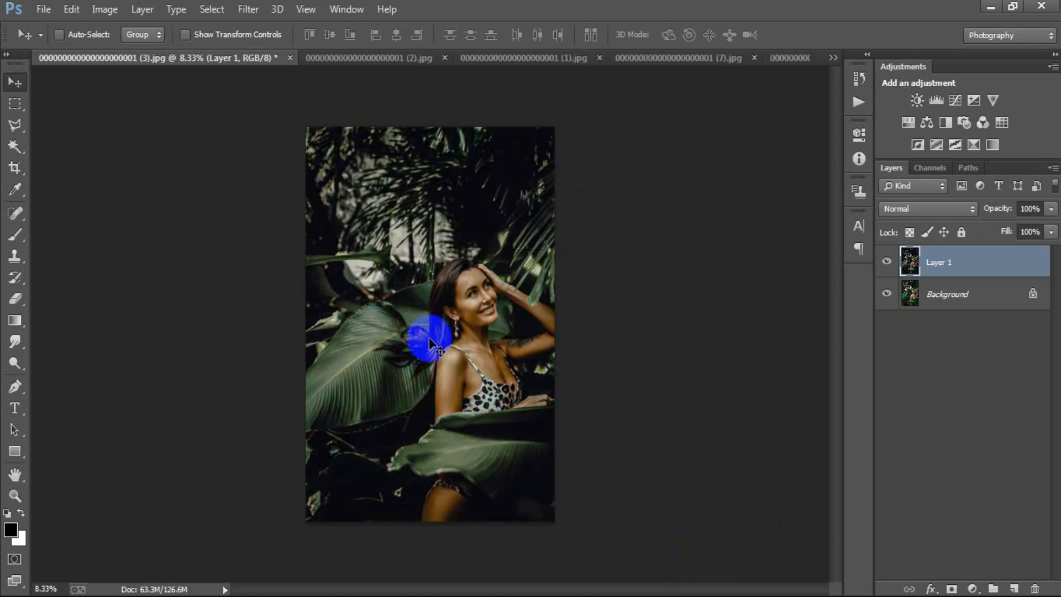
# - Compare the graded portrait with the original by hiding and reshowing Layer 1
pyautogui.hotkey('ctrl', '+')
pyautogui.click(886, 261)
pyautogui.click(887, 261)
# - Compare the graded and original versions of the (2).jpg and (1).jpg images by toggling Layer 1's visibility
pyautogui.click(340, 55)
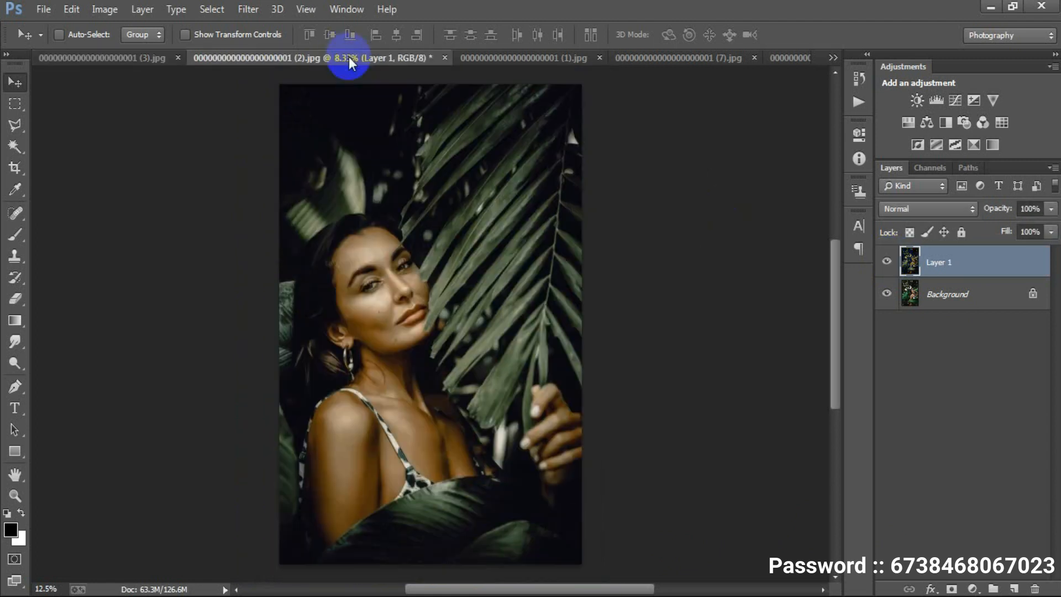
pyautogui.click(887, 261)
pyautogui.click(888, 261)
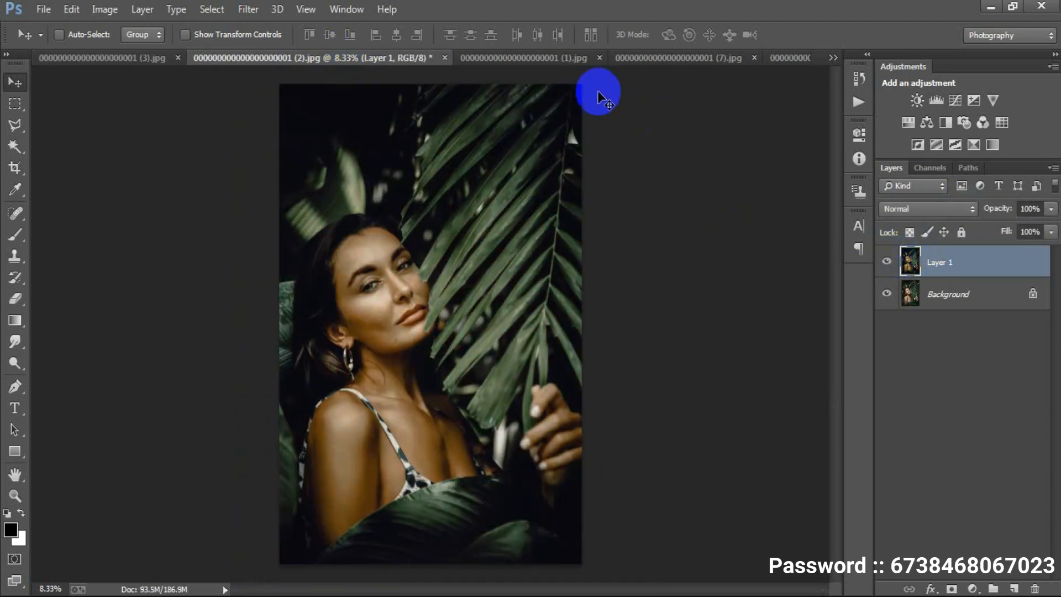
pyautogui.click(547, 57)
pyautogui.click(887, 262)
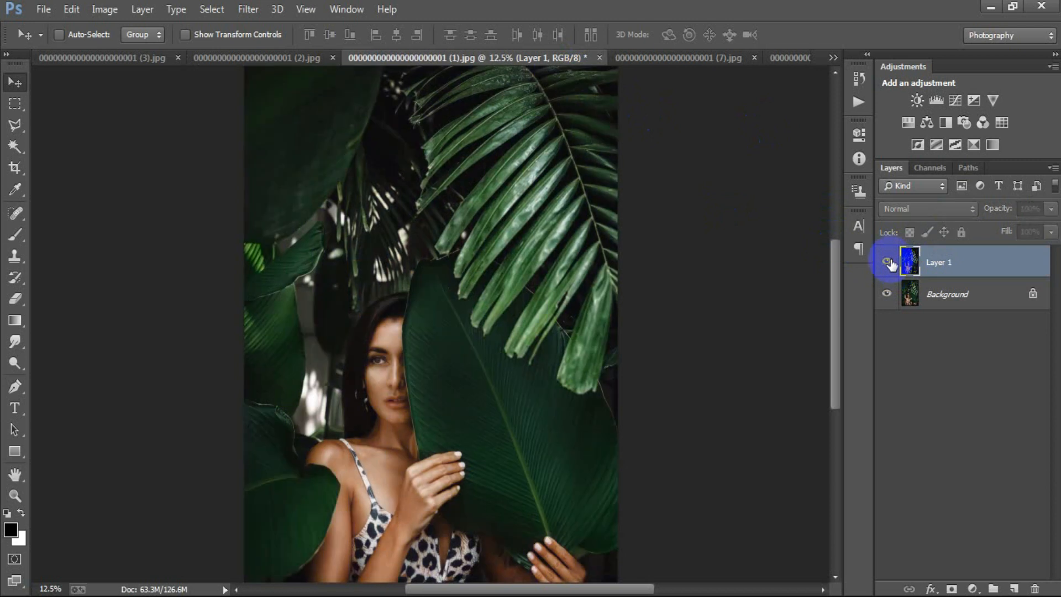
pyautogui.click(887, 262)
# - Compare the graded and original versions of the (7).jpg and (6).jpg images by toggling Layer 1's visibility
pyautogui.click(661, 58)
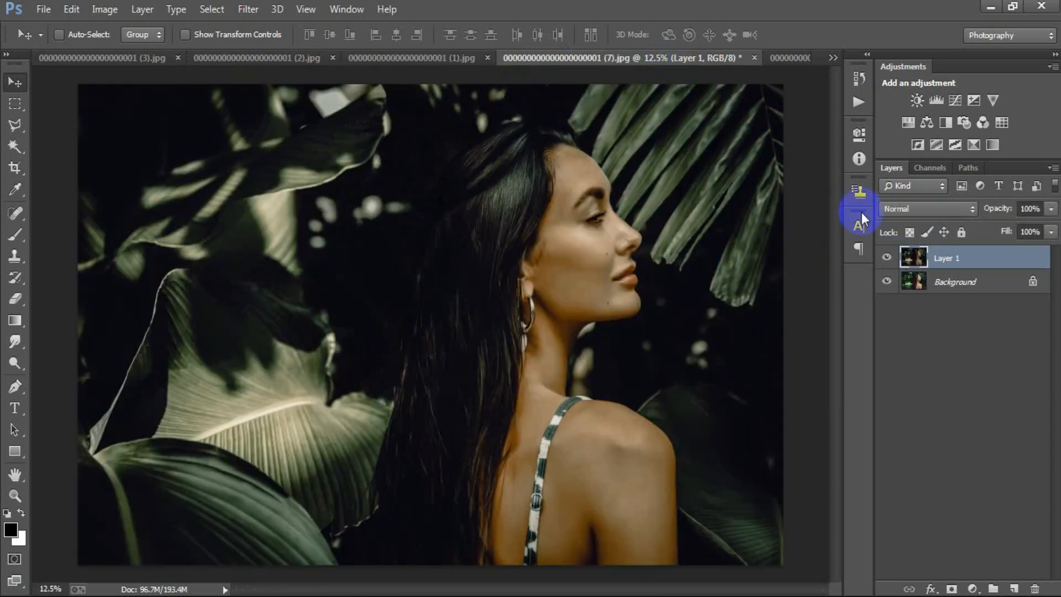
pyautogui.click(888, 259)
pyautogui.click(887, 259)
pyautogui.click(793, 58)
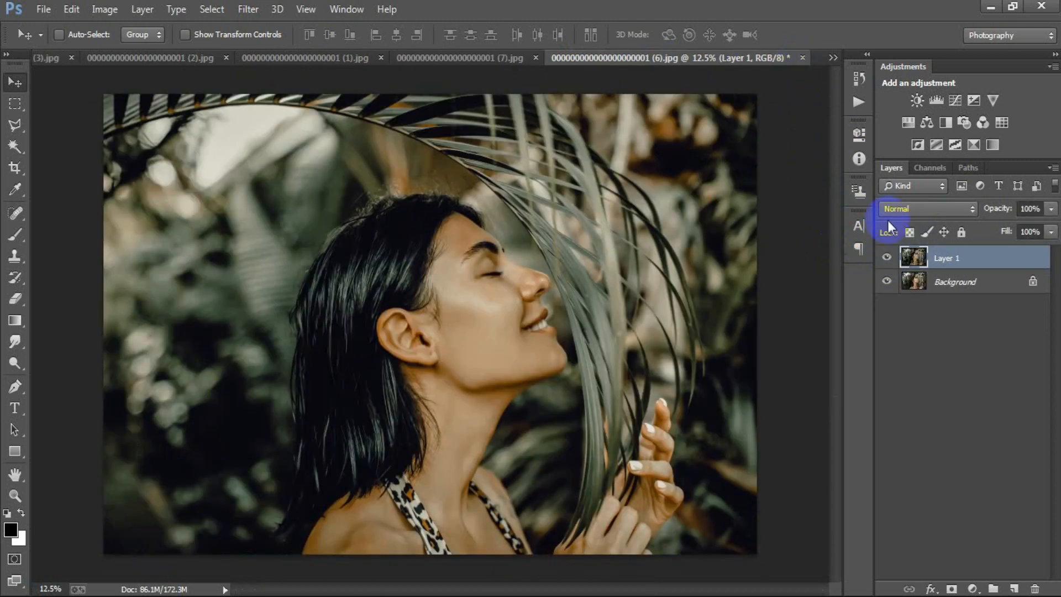
pyautogui.click(888, 258)
pyautogui.click(888, 258)
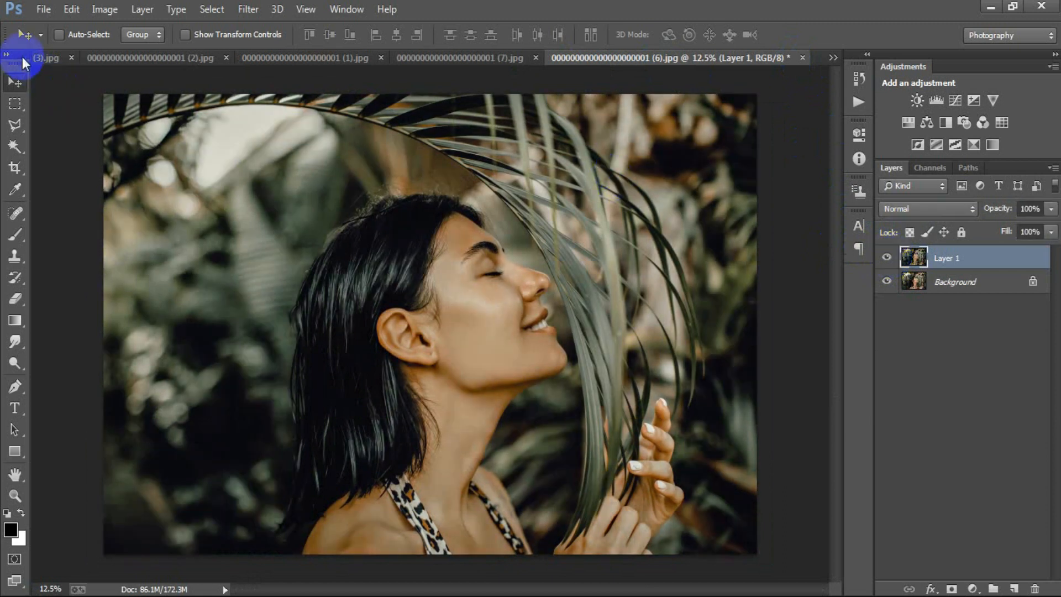
# - Review the grading of the (3).jpg and (2).jpg portraits once more by toggling Layer 1's visibility in each
pyautogui.click(36, 59)
pyautogui.click(887, 261)
pyautogui.click(887, 261)
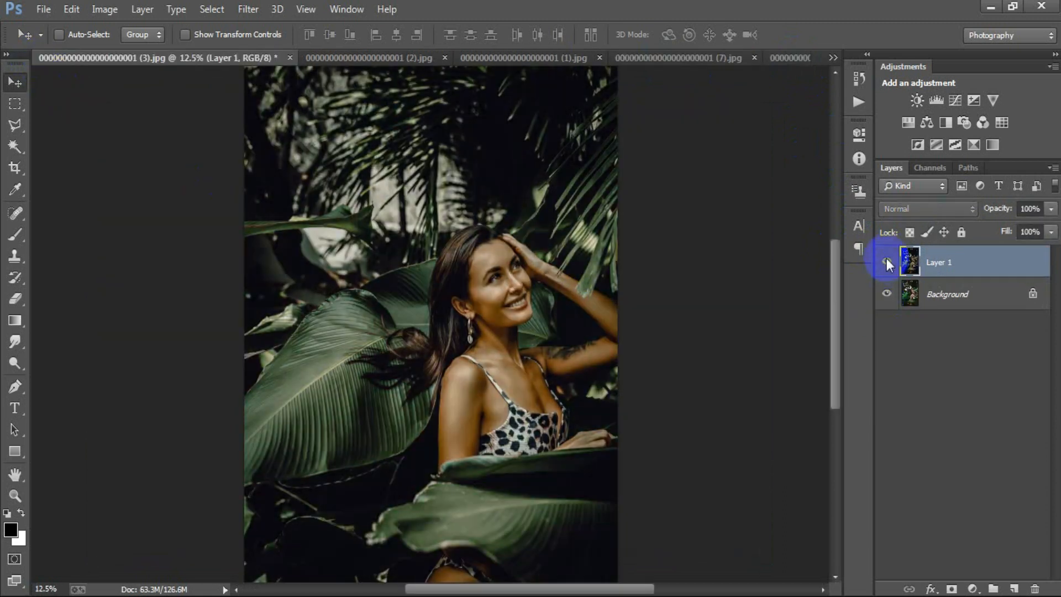
pyautogui.click(365, 57)
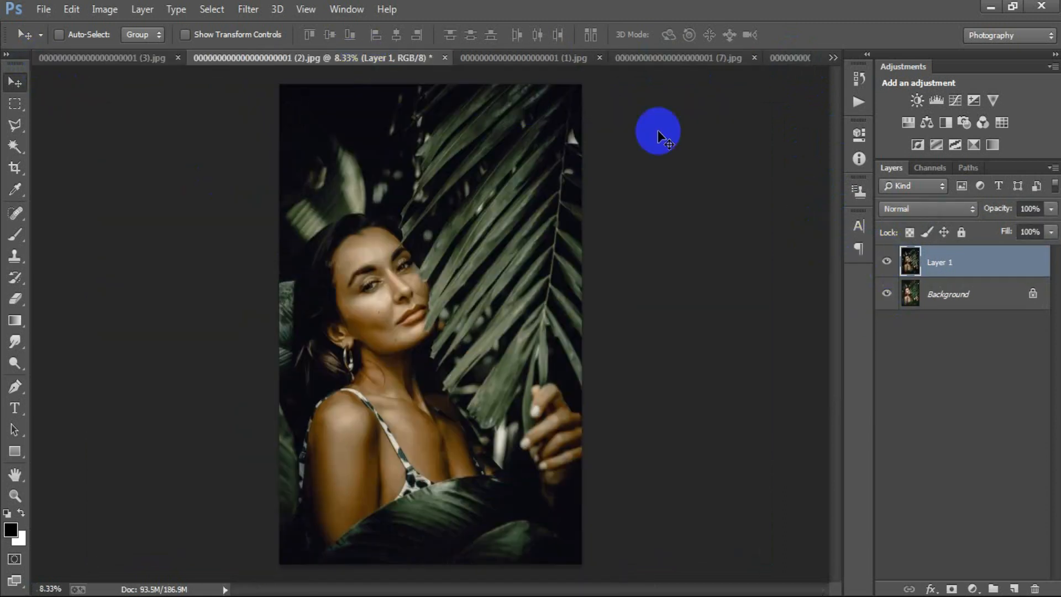
pyautogui.click(517, 58)
pyautogui.click(283, 58)
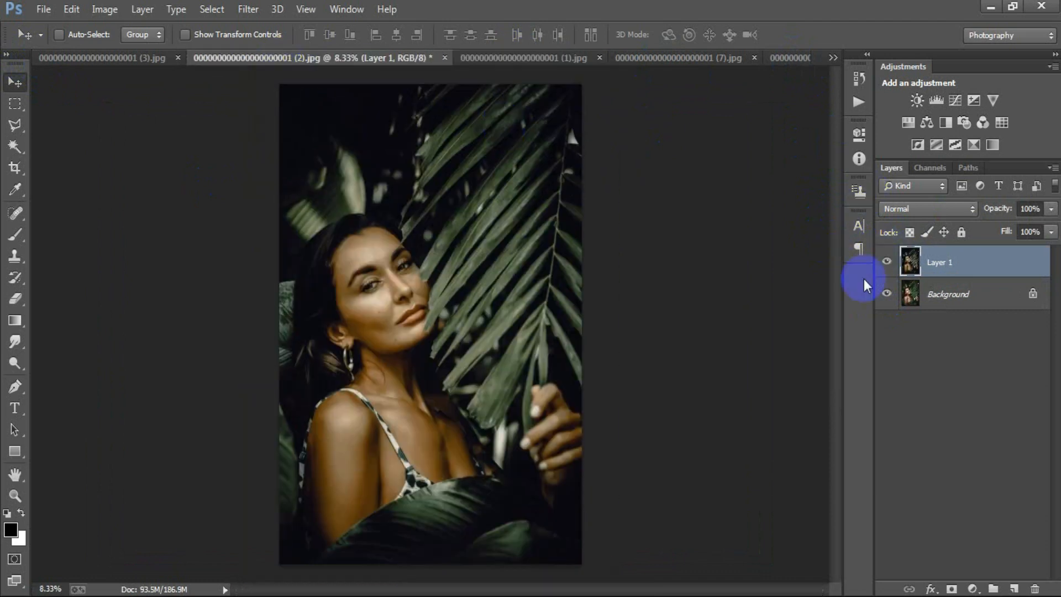
pyautogui.click(888, 261)
pyautogui.click(887, 260)
pyautogui.click(887, 261)
pyautogui.click(887, 260)
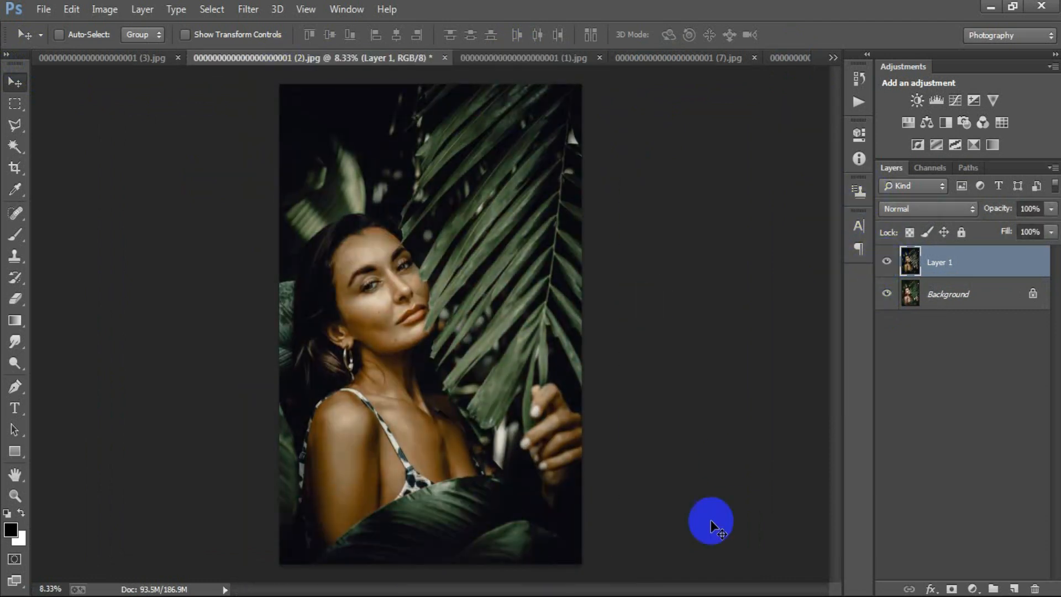